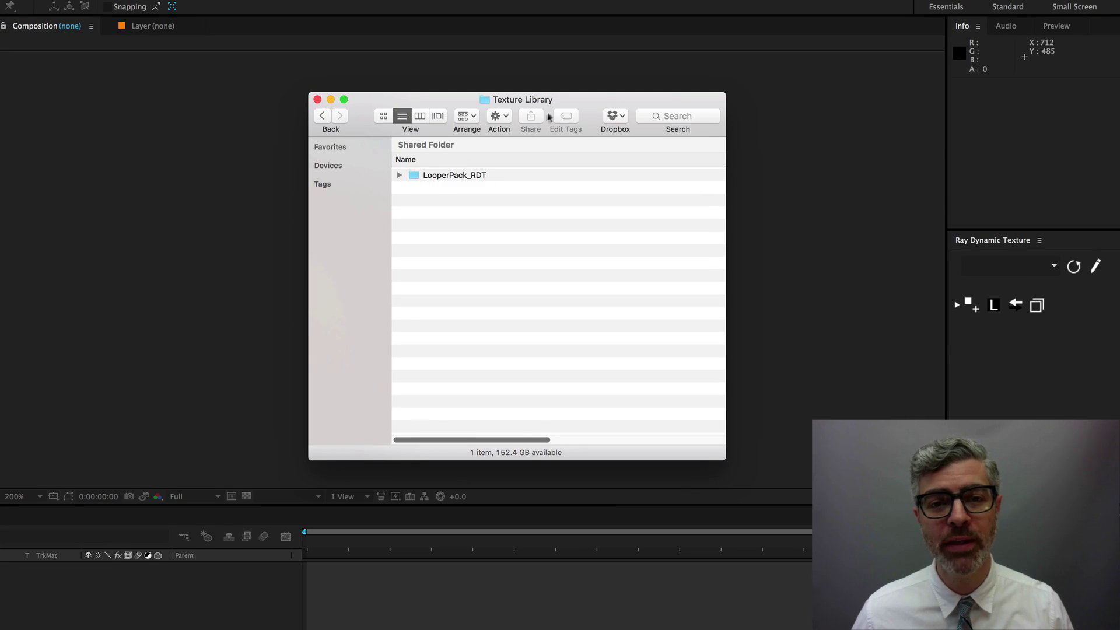
# Expand LooperPack_RDT in Finder and drag LooperPack_RDT.aep into the After Effects Project panel.
pyautogui.click(399, 175)
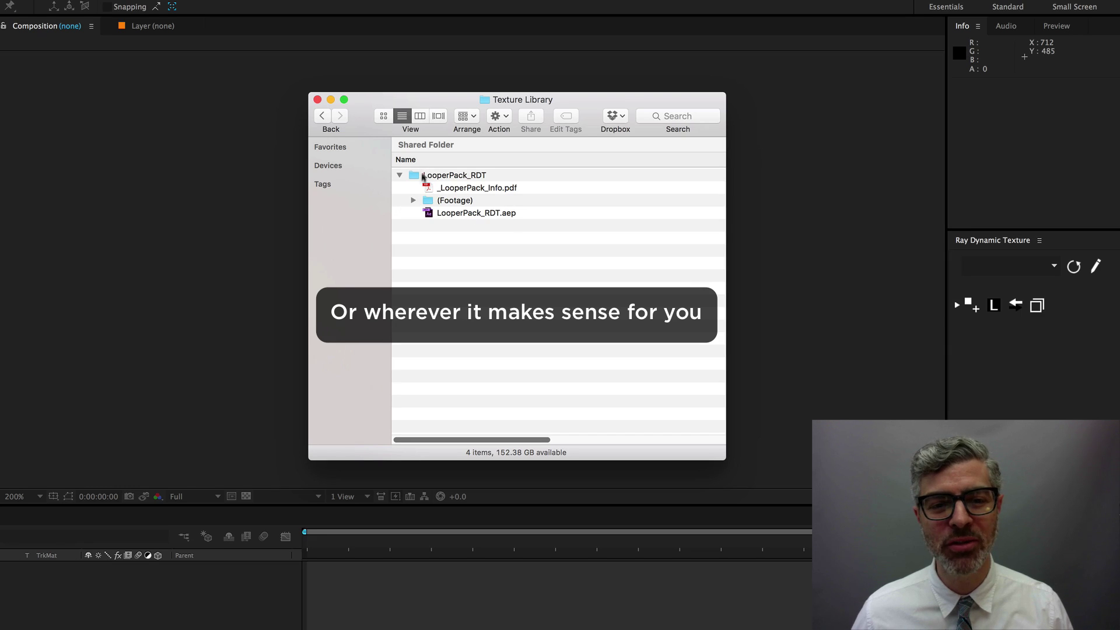
pyautogui.click(465, 214)
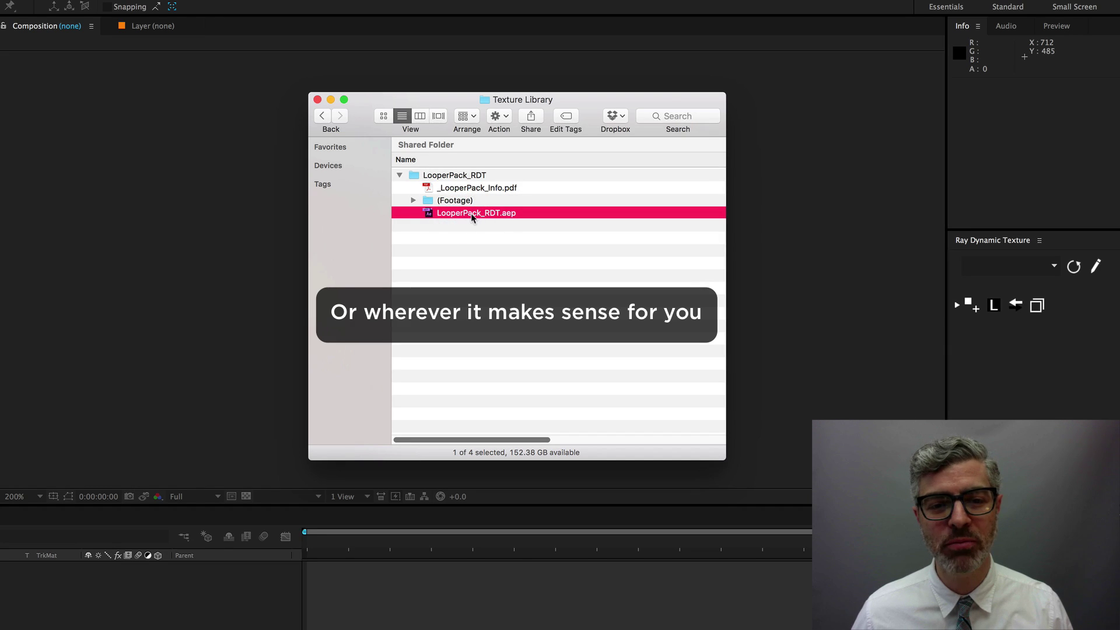
pyautogui.moveTo(472, 215); pyautogui.dragTo(67, 154)
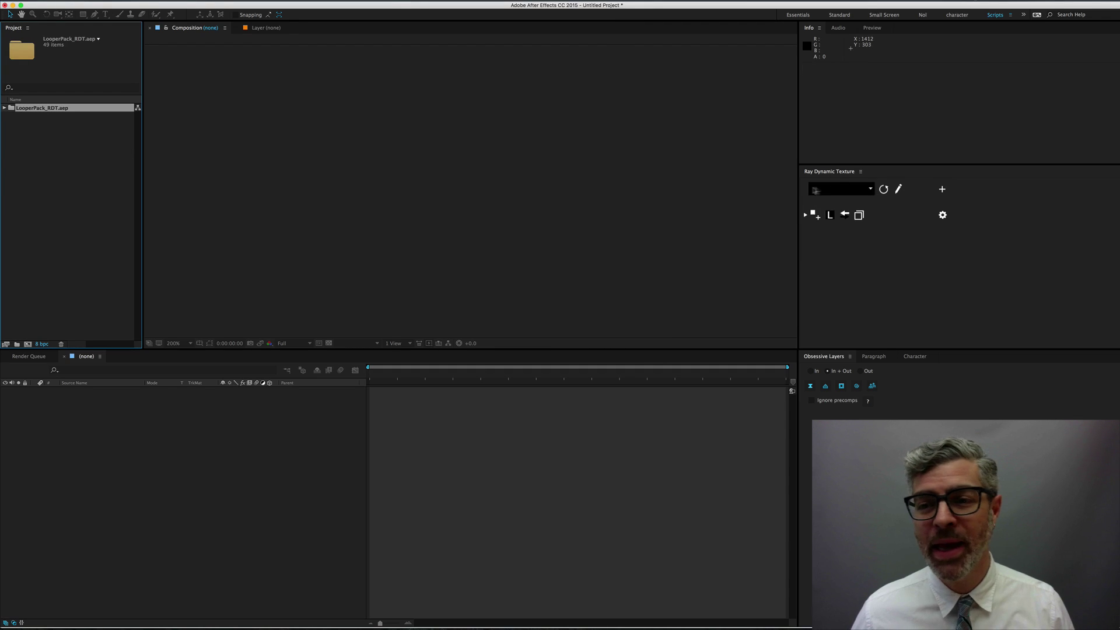
# Refresh the Ray Dynamic Texture palettes and choose the GrainyLoops palette.
pyautogui.click(919, 263)
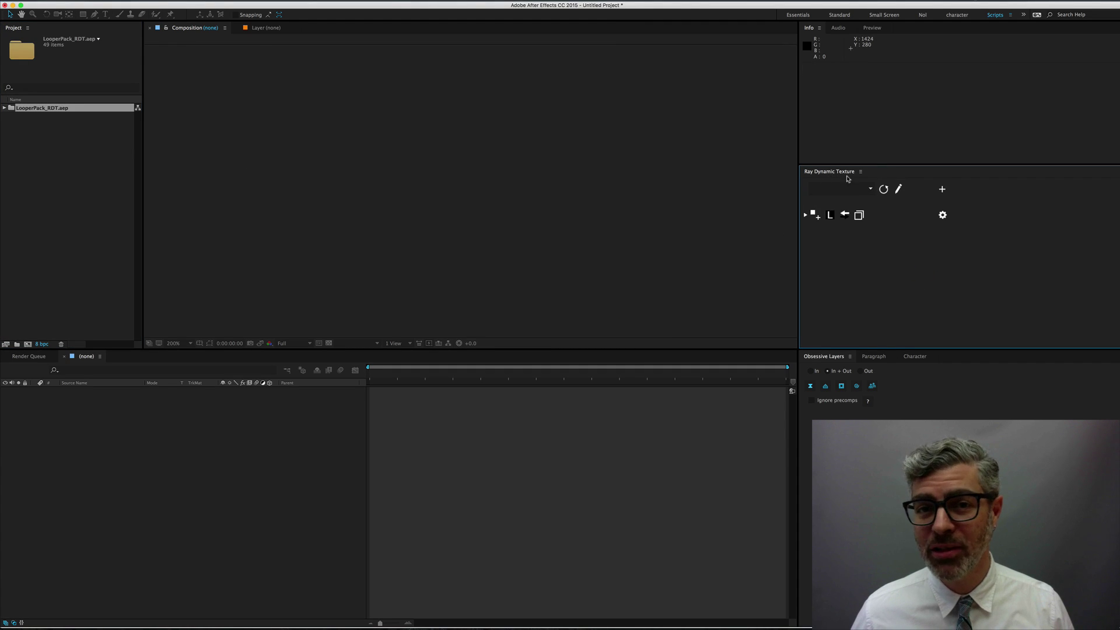
pyautogui.click(884, 189)
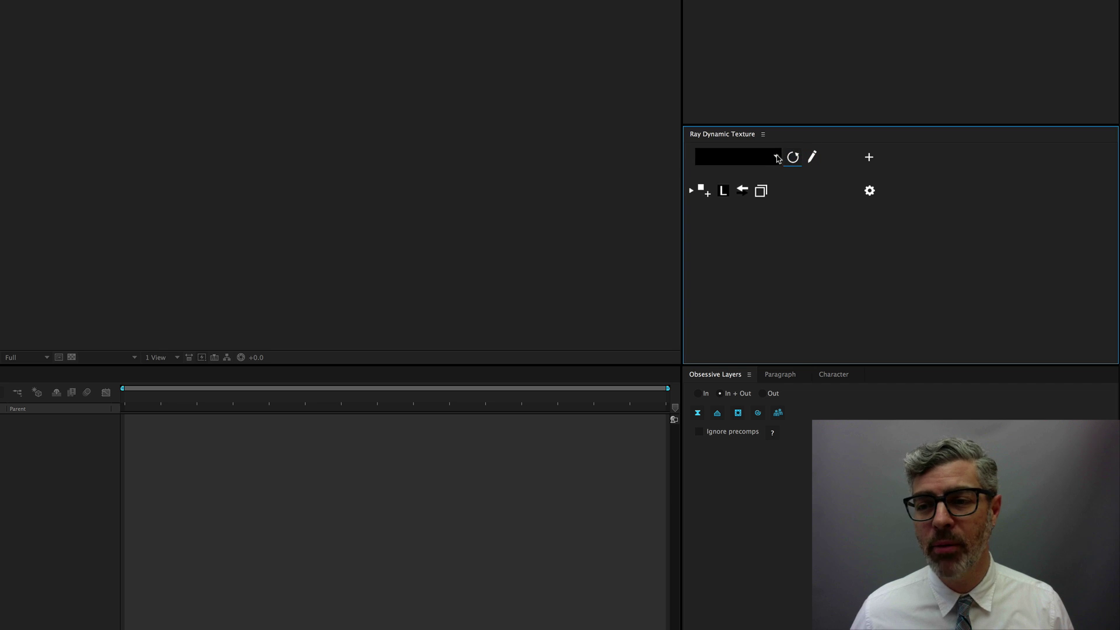
pyautogui.click(776, 157)
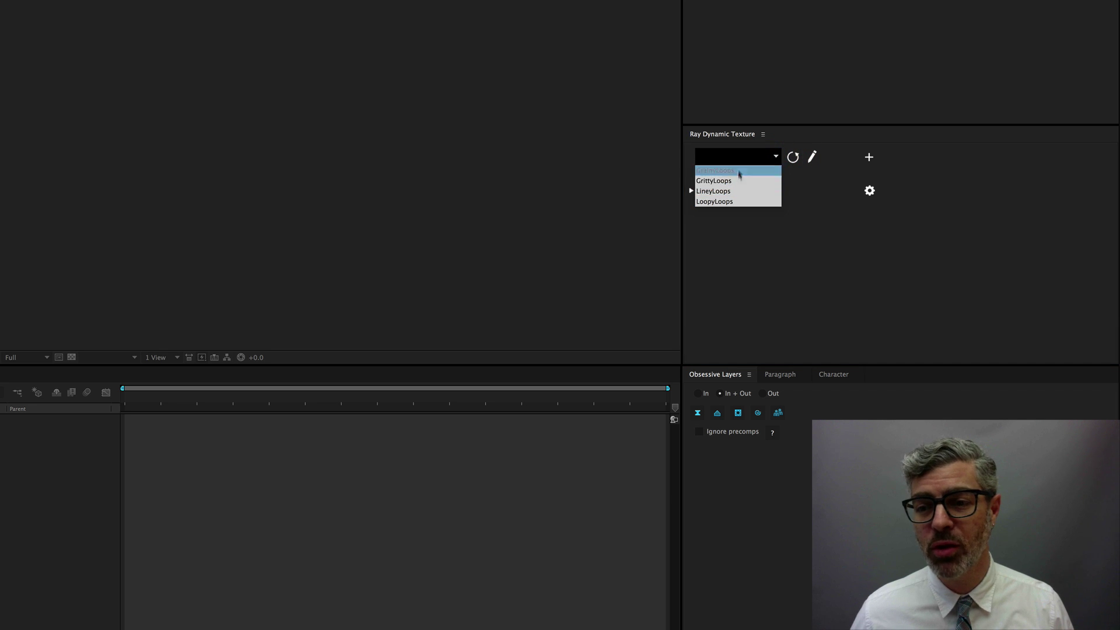
pyautogui.click(738, 172)
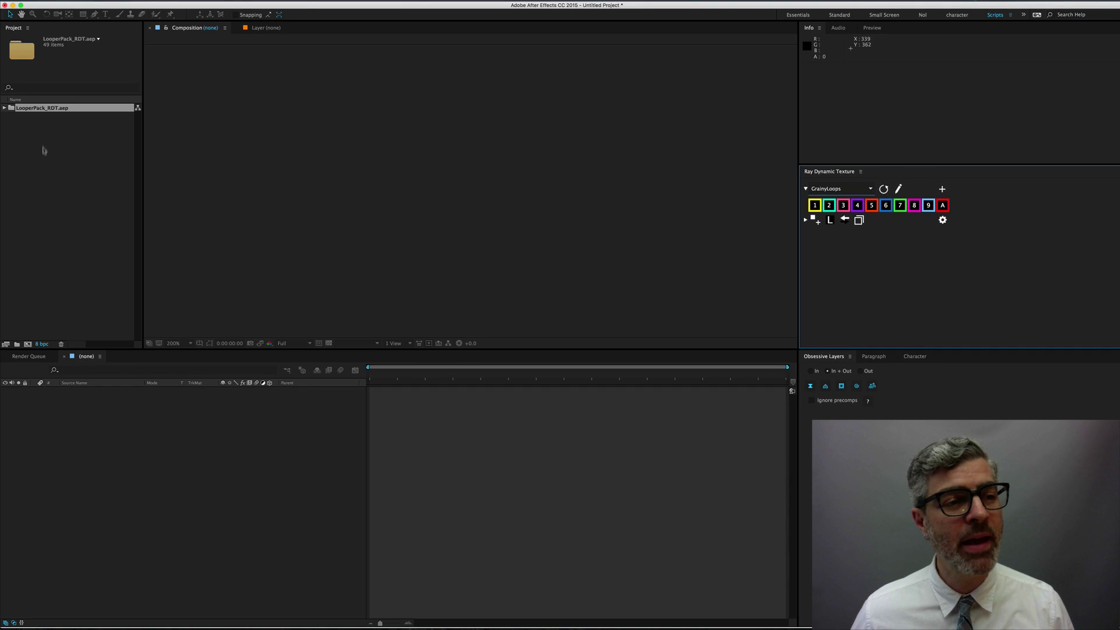
# Open and RAM-preview RDT - GrainyLoops, then view the LineyLoops and GrittyLoops comps.
pyautogui.click(5, 109)
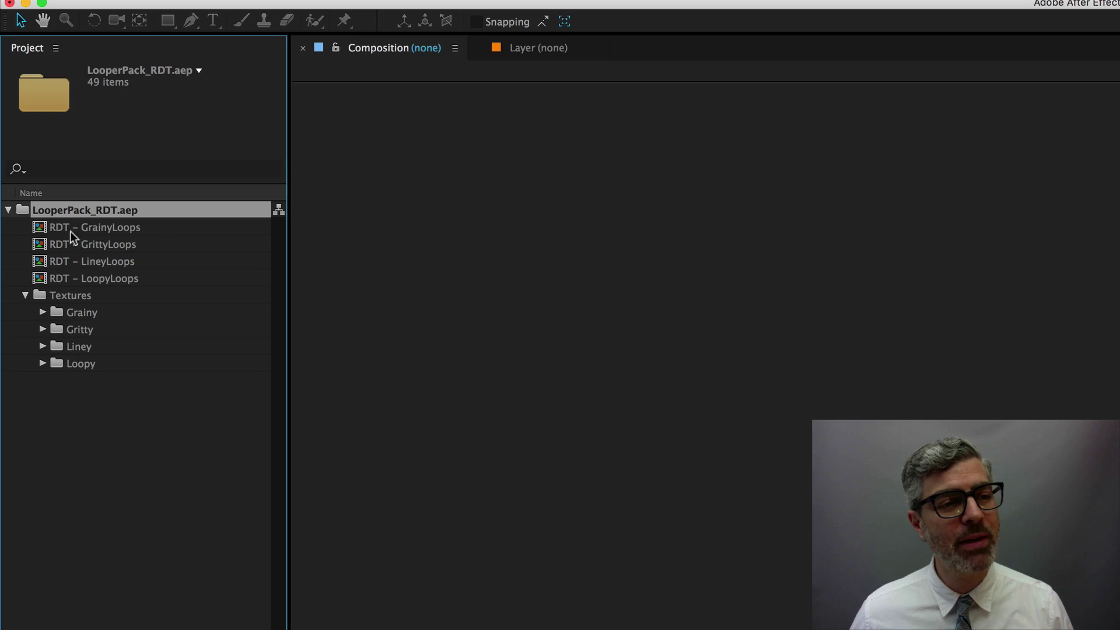
pyautogui.doubleClick(76, 231)
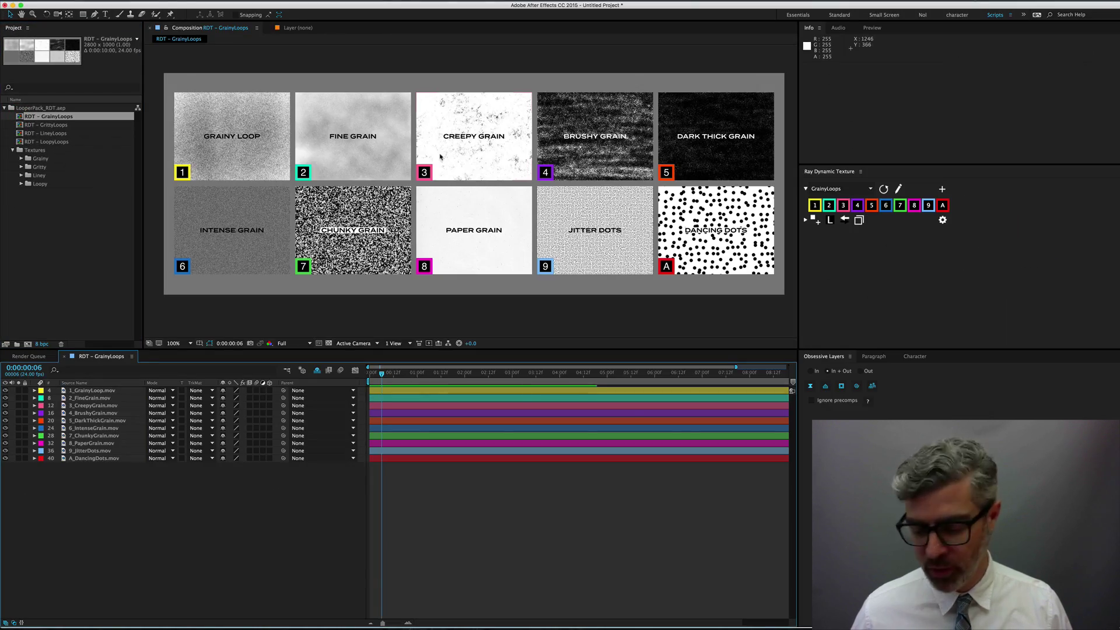
pyautogui.press('KP_0')
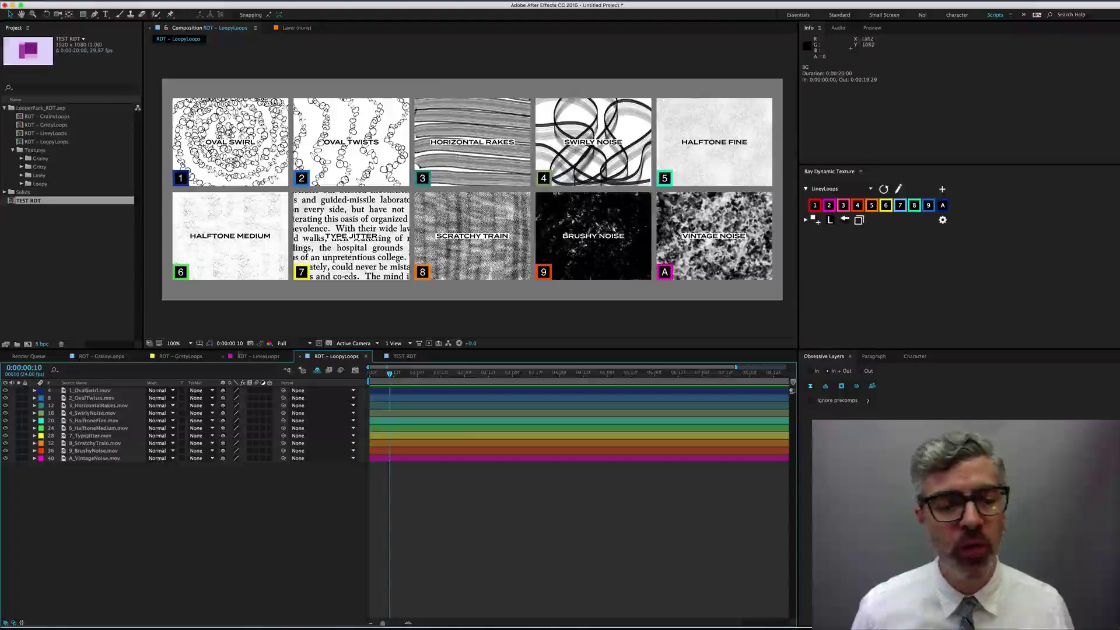
pyautogui.click(248, 357)
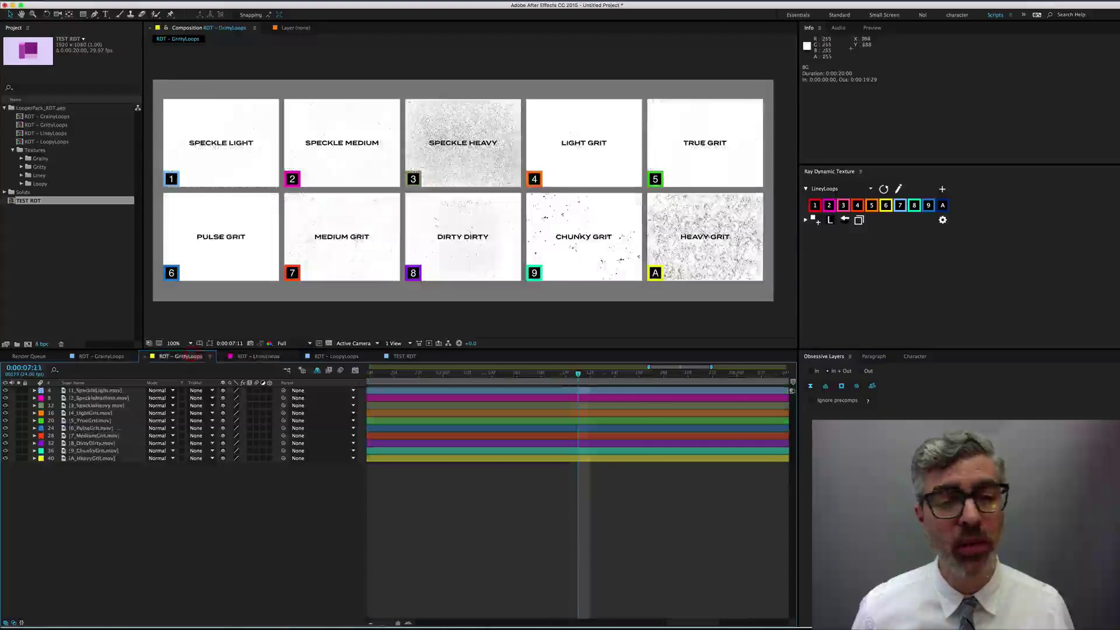
pyautogui.click(185, 356)
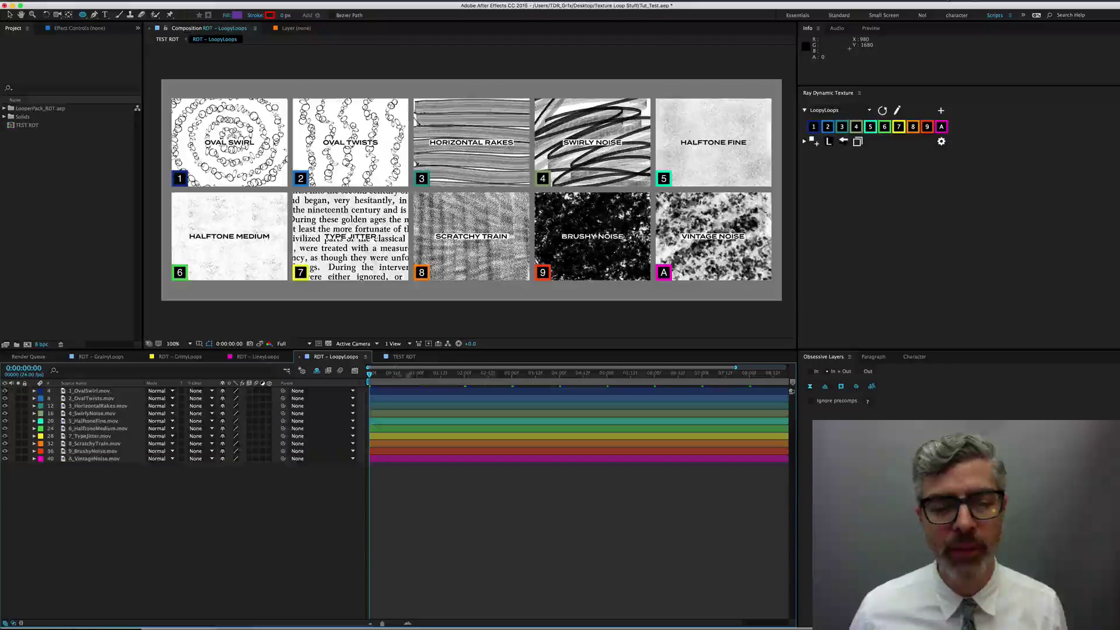
# Switch to TEST RDT, stop the preview on the Rect layer, and zoom in on the rectangle.
pyautogui.click(404, 357)
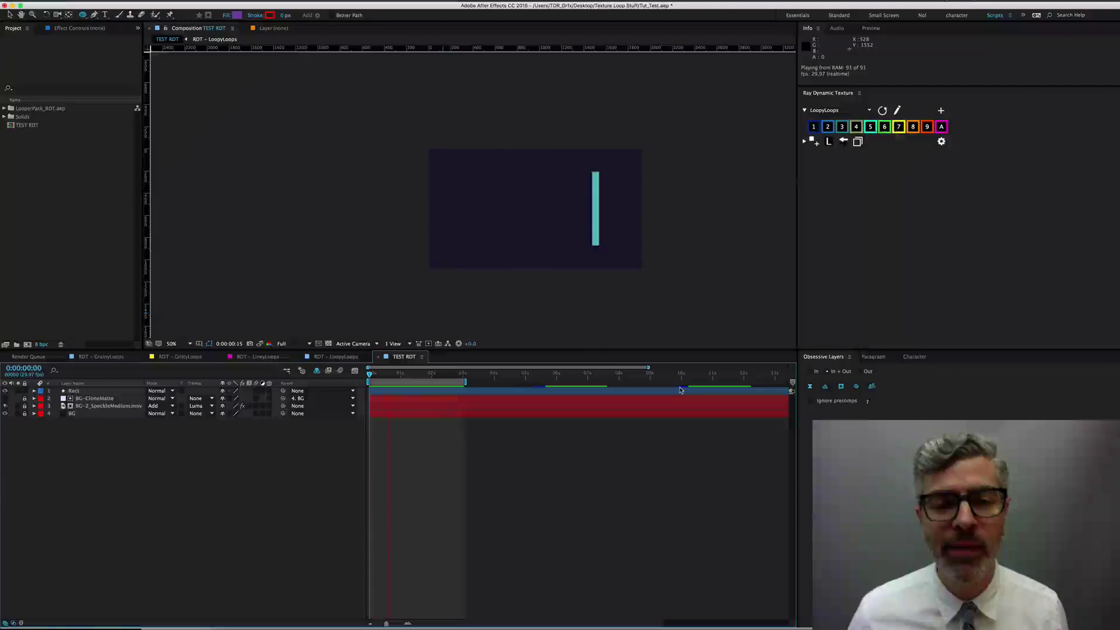
pyautogui.click(680, 391)
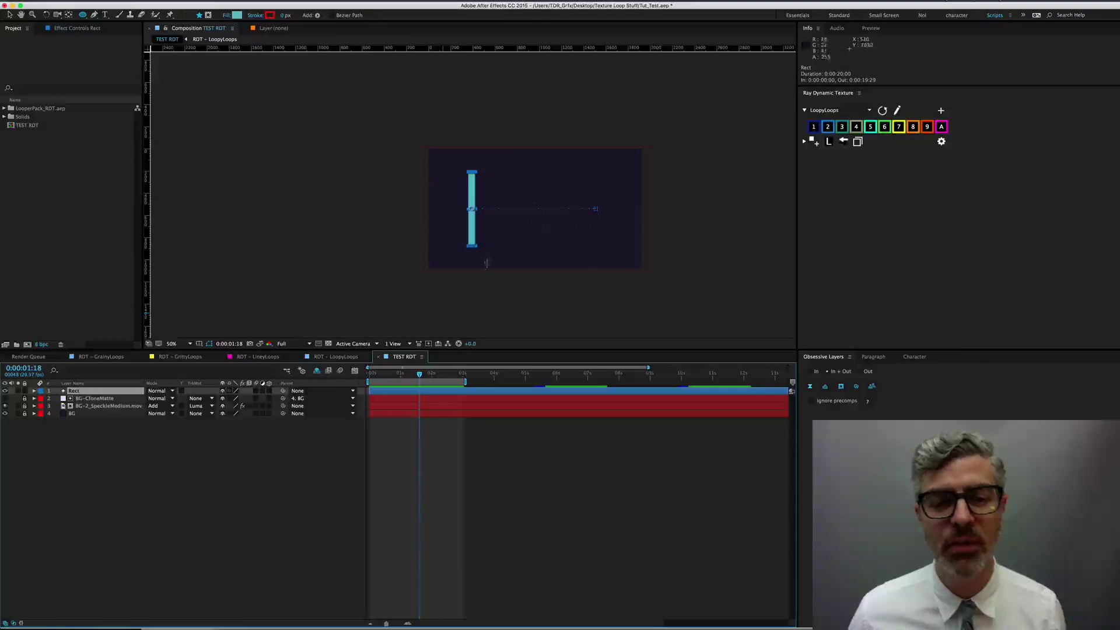
pyautogui.scroll(2, 488, 250)
pyautogui.moveTo(622, 167); pyautogui.dragTo(532, 201)
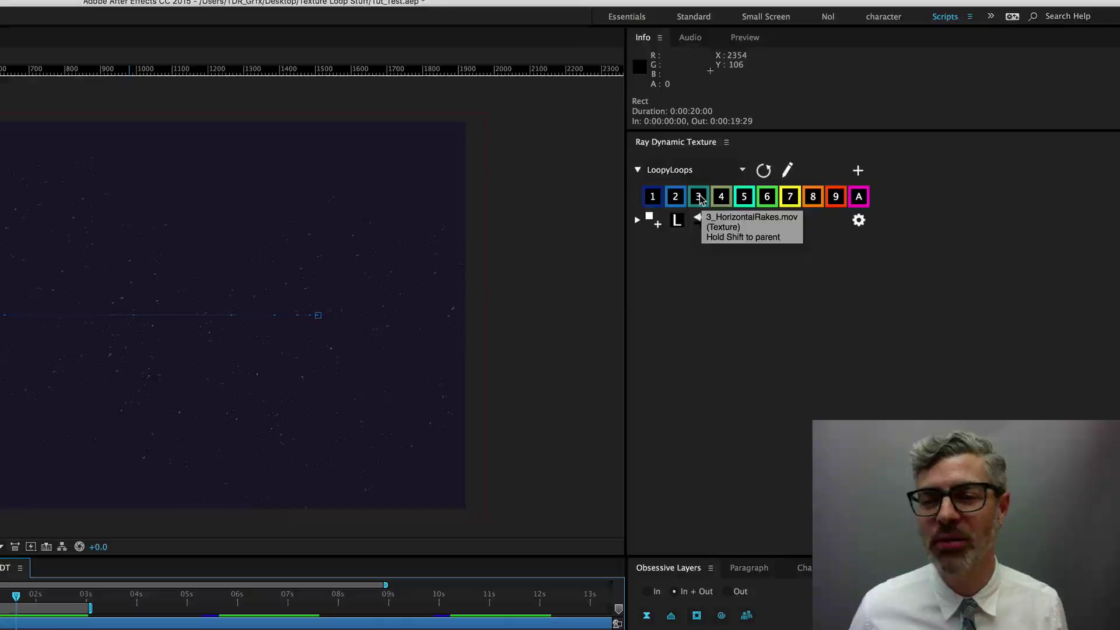
# Apply texture 3, HorizontalRakes, to the Rect layer and select the new texture layer.
pyautogui.click(699, 197)
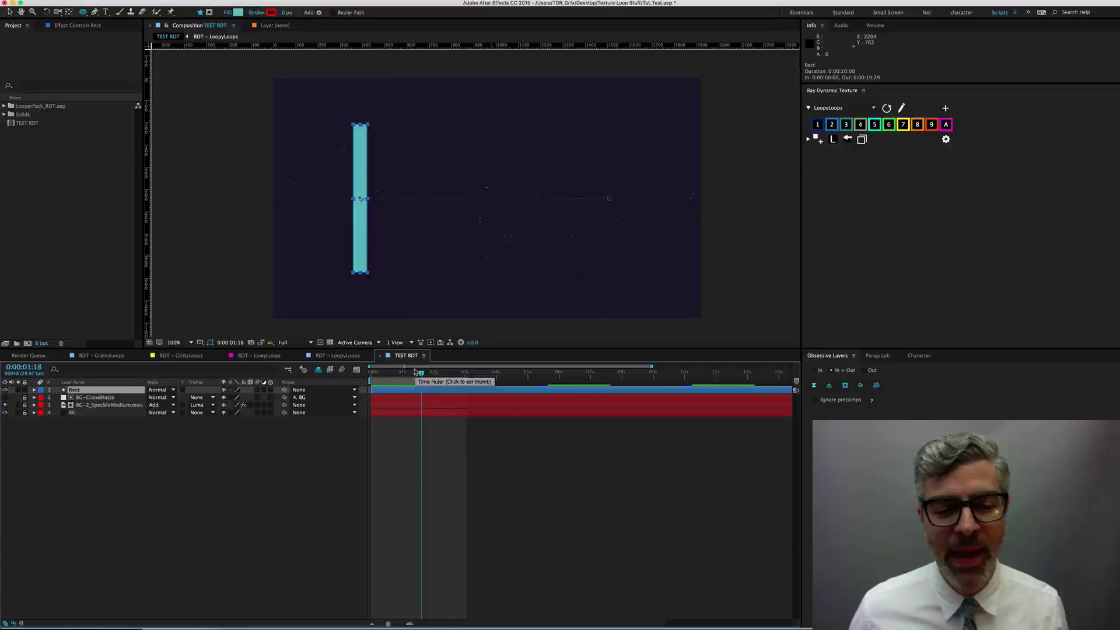
pyautogui.press('space')
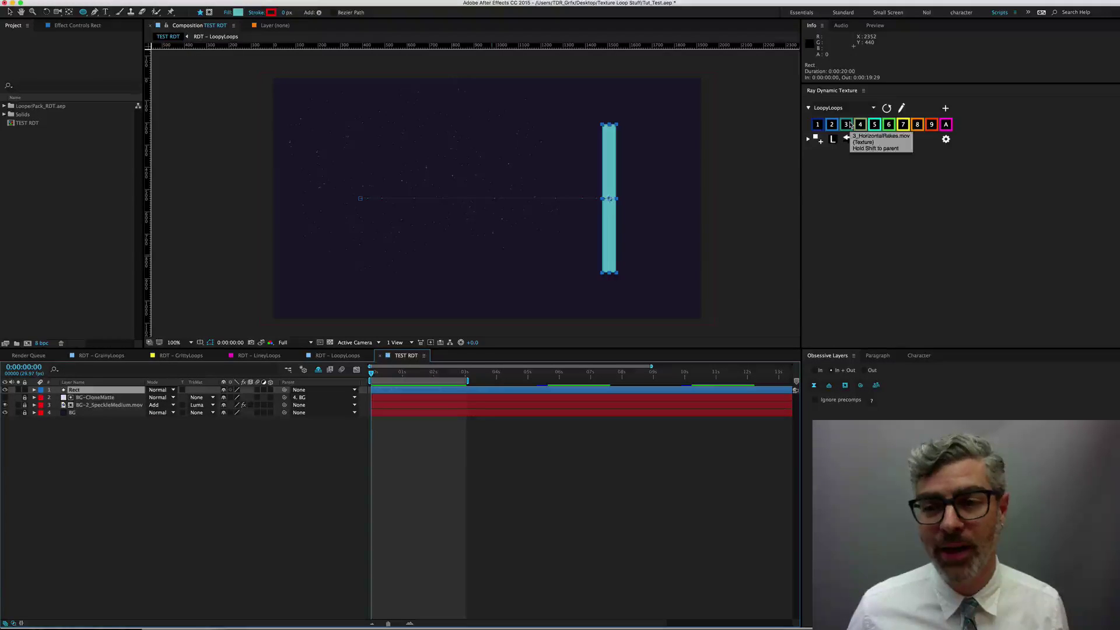
pyautogui.click(850, 125)
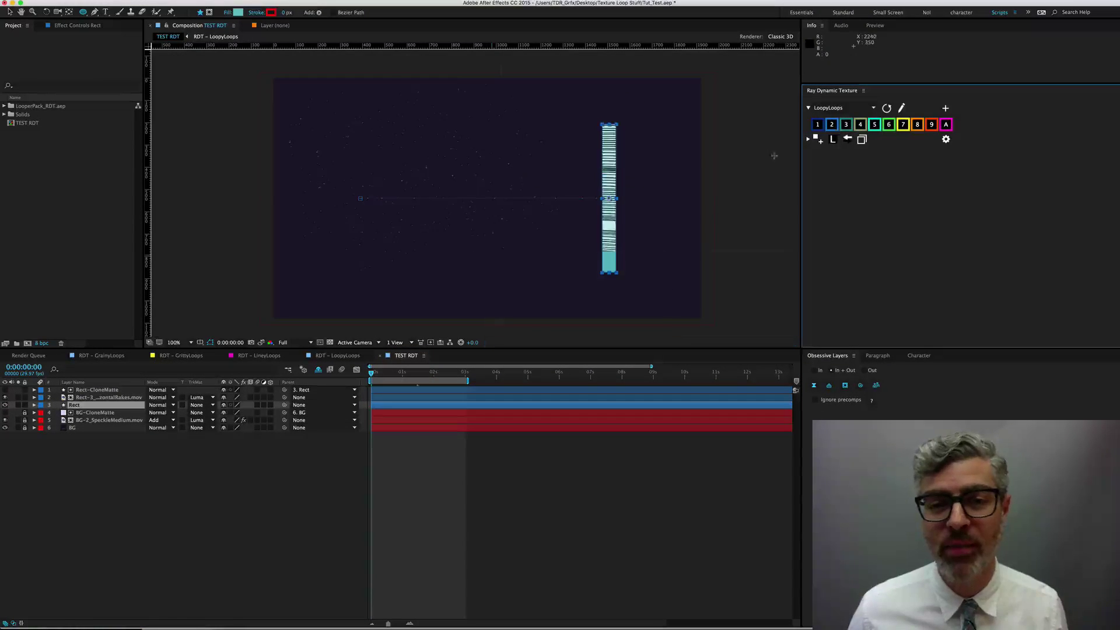
pyautogui.scroll(-2, 618, 230)
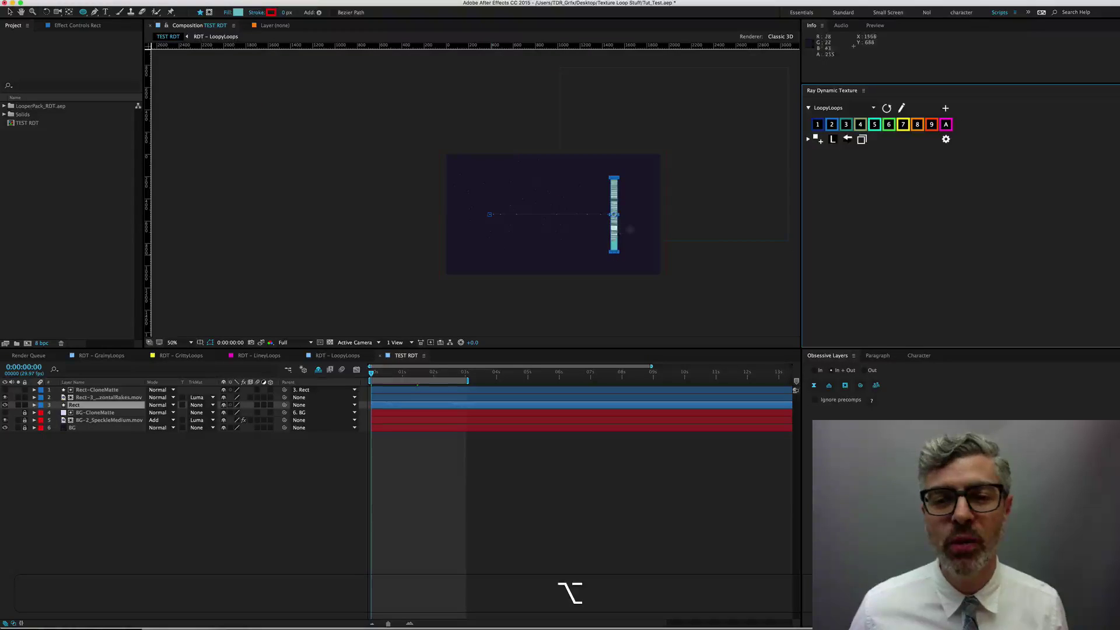
pyautogui.moveTo(564, 213); pyautogui.dragTo(488, 226)
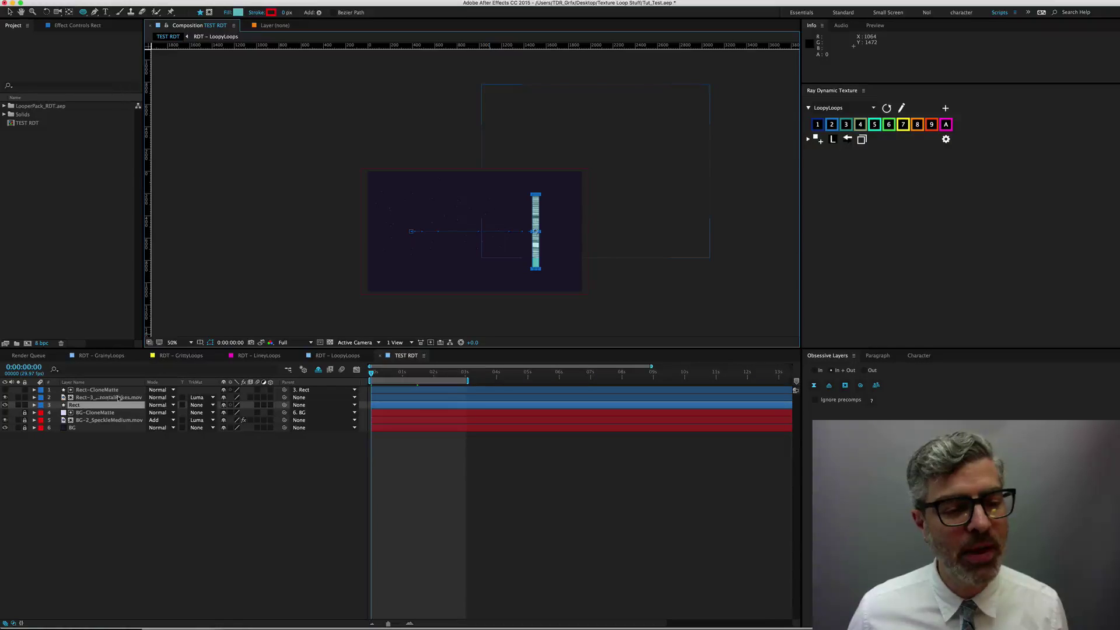
pyautogui.click(96, 397)
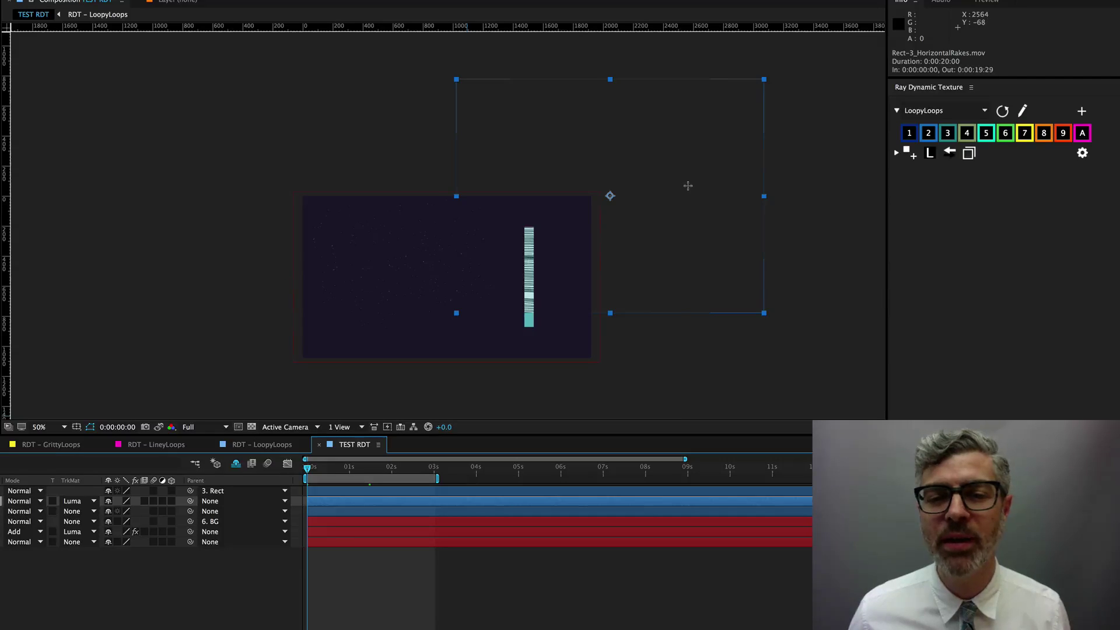
# Centre the HorizontalRakes layer over the comp, scale it to 75%, and preview it.
pyautogui.moveTo(686, 182); pyautogui.dragTo(532, 239)
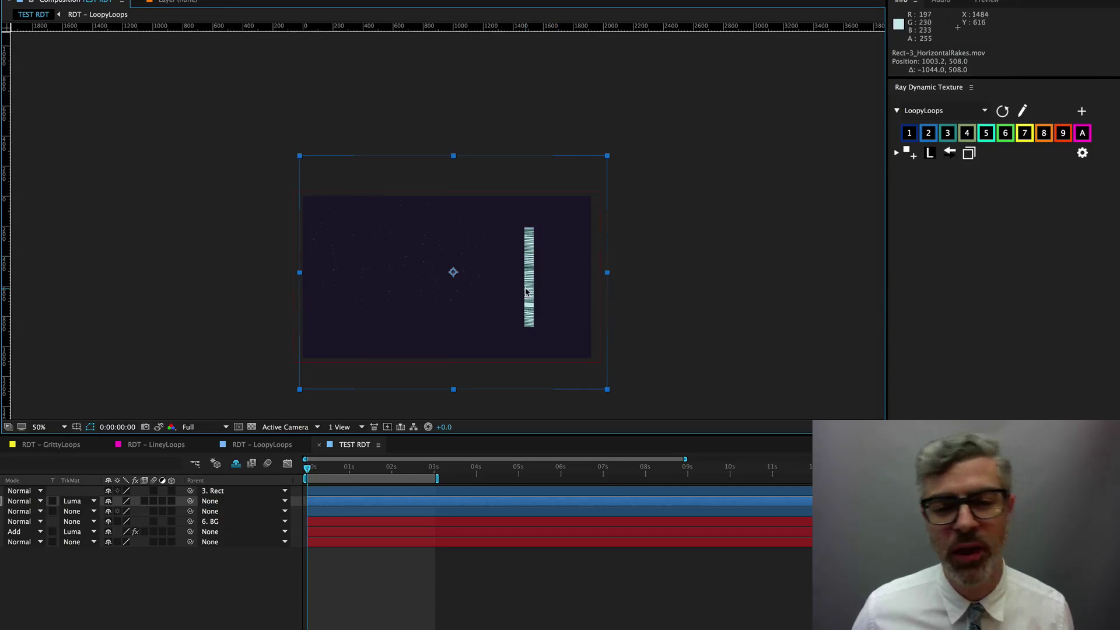
pyautogui.moveTo(607, 158); pyautogui.dragTo(570, 175)
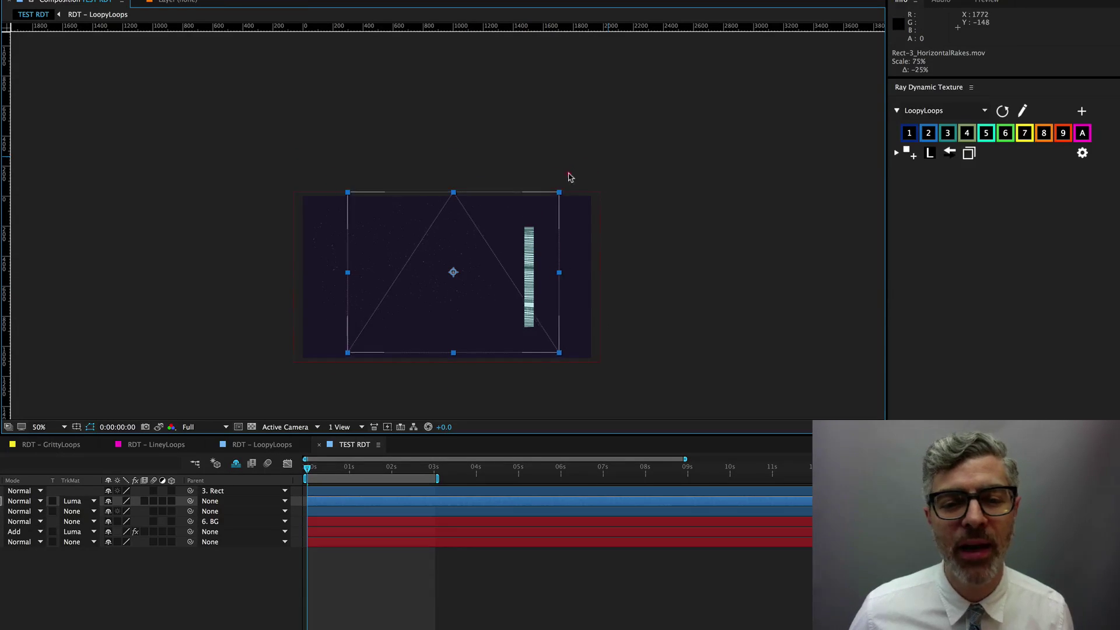
pyautogui.scroll(2, 492, 281)
pyautogui.moveTo(592, 305); pyautogui.dragTo(658, 245)
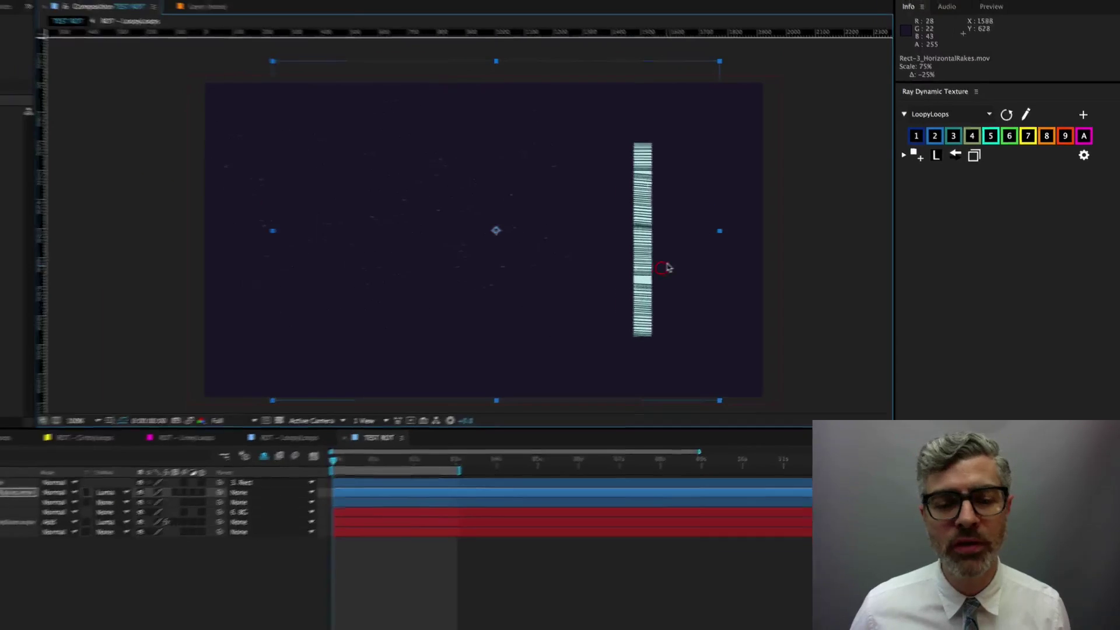
pyautogui.press('space')
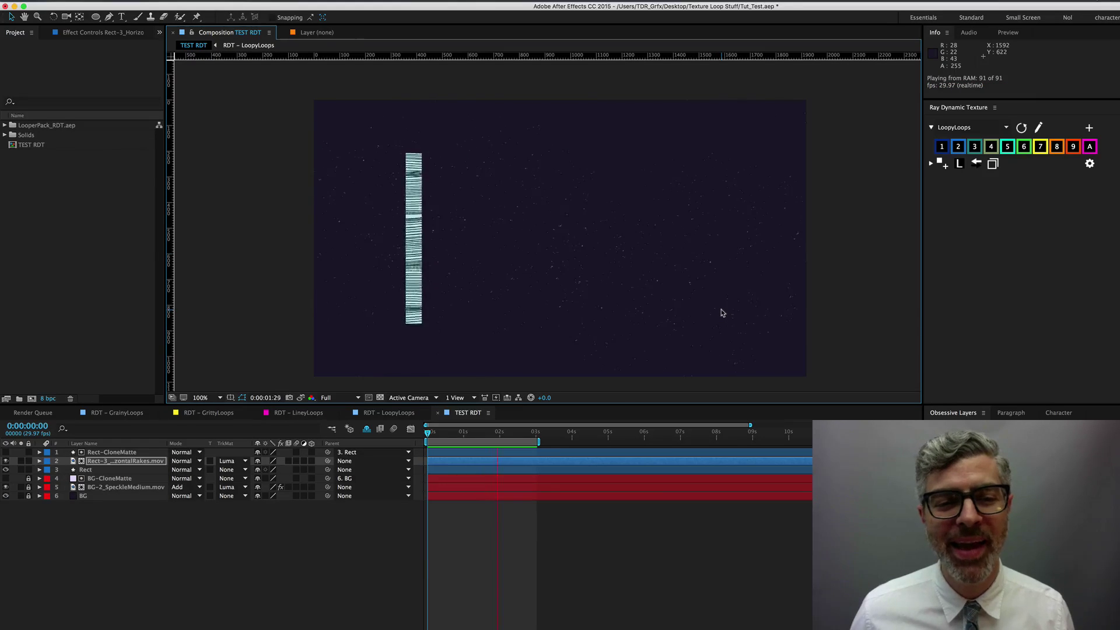
# Enable time remapping on the texture layer and move its end keyframe to about 3.5s.
pyautogui.click(450, 465)
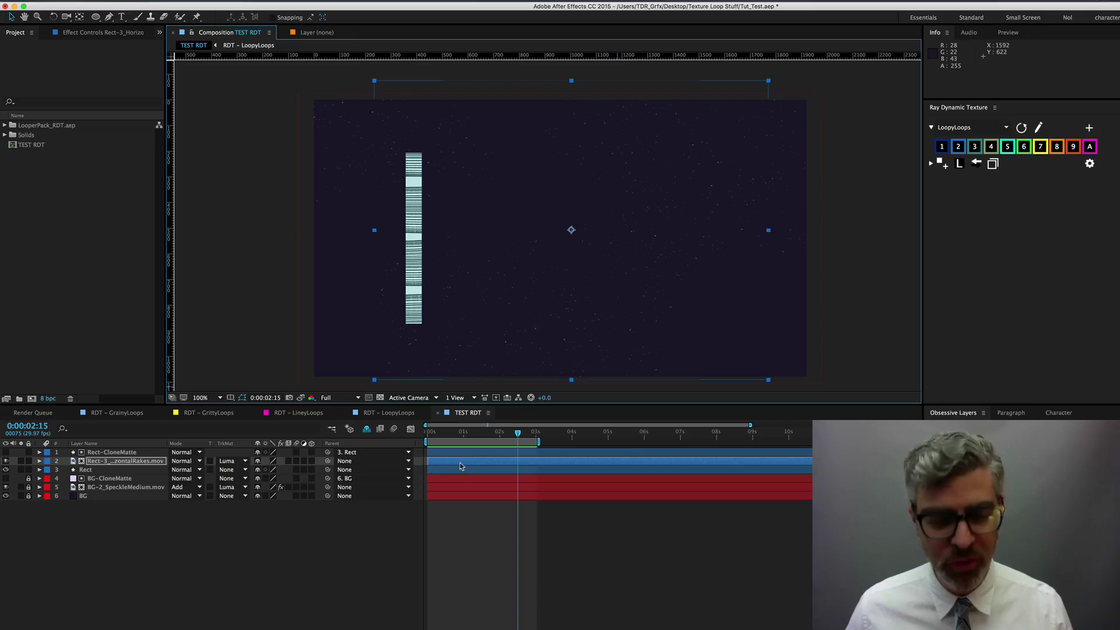
pyautogui.press('super+alt+t')
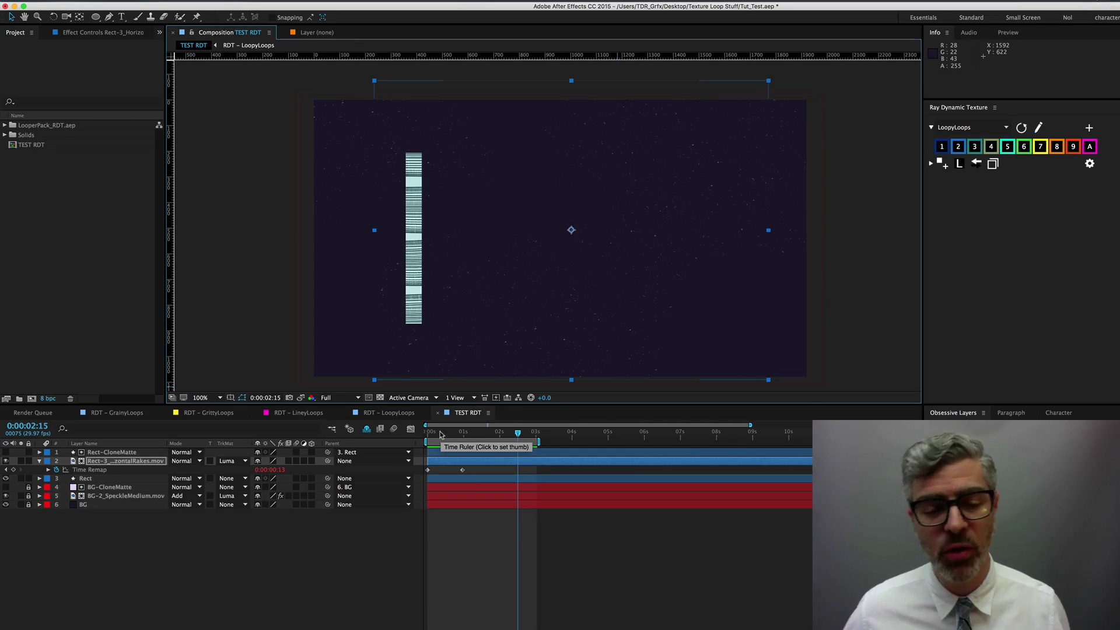
pyautogui.click(462, 470)
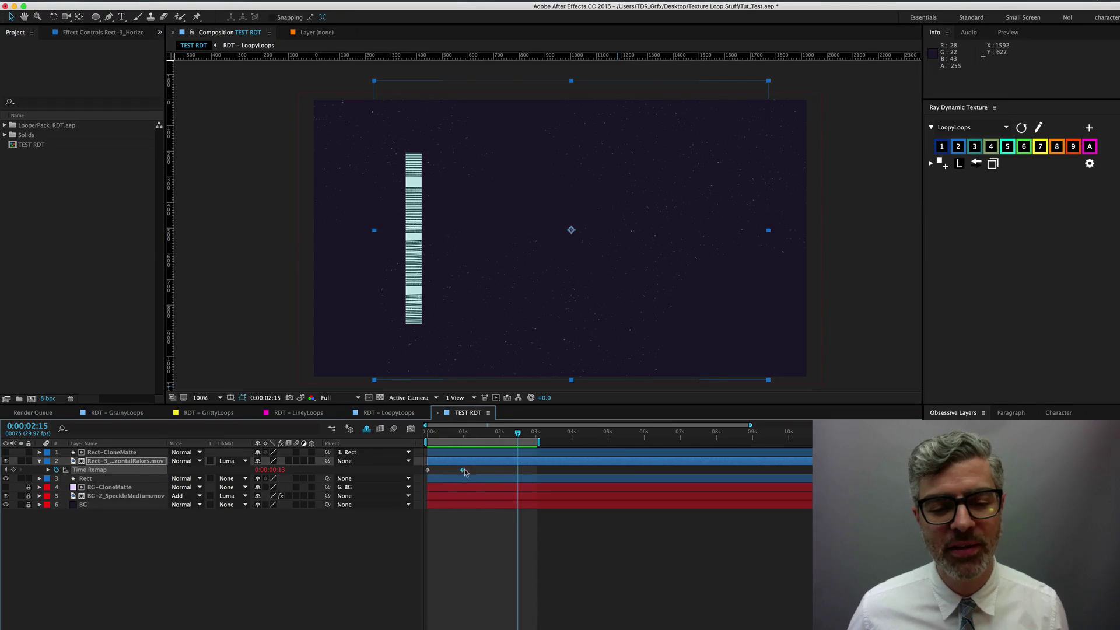
pyautogui.moveTo(463, 471); pyautogui.dragTo(559, 473)
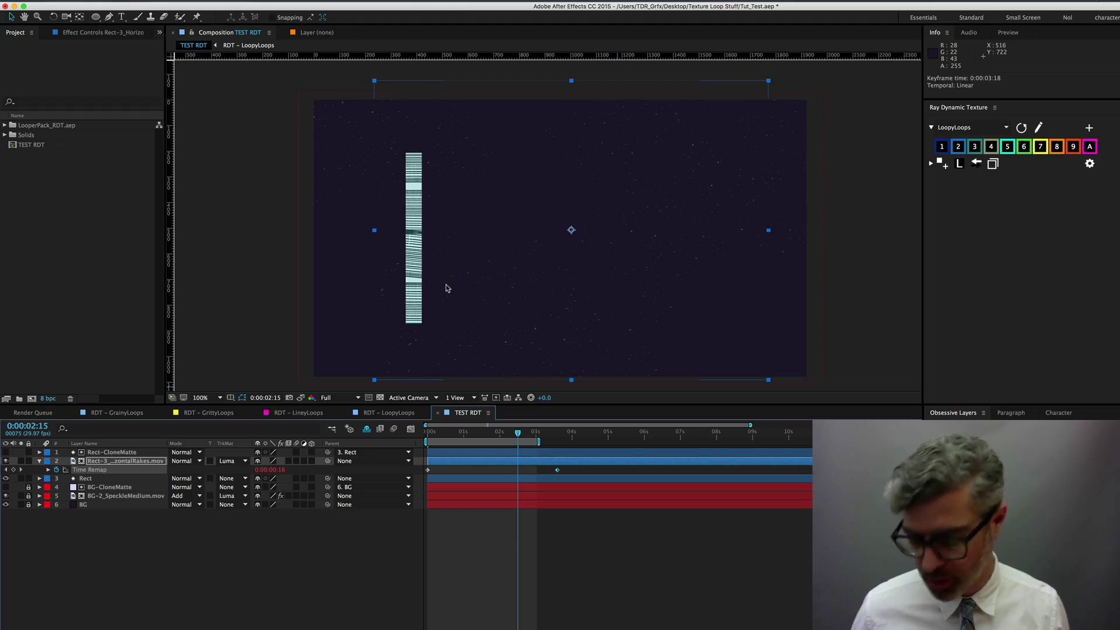
# Preview the looping texture, return to 0:00:00:00, and drag the strip layer's pick-whip toward Rect.
pyautogui.press('space')
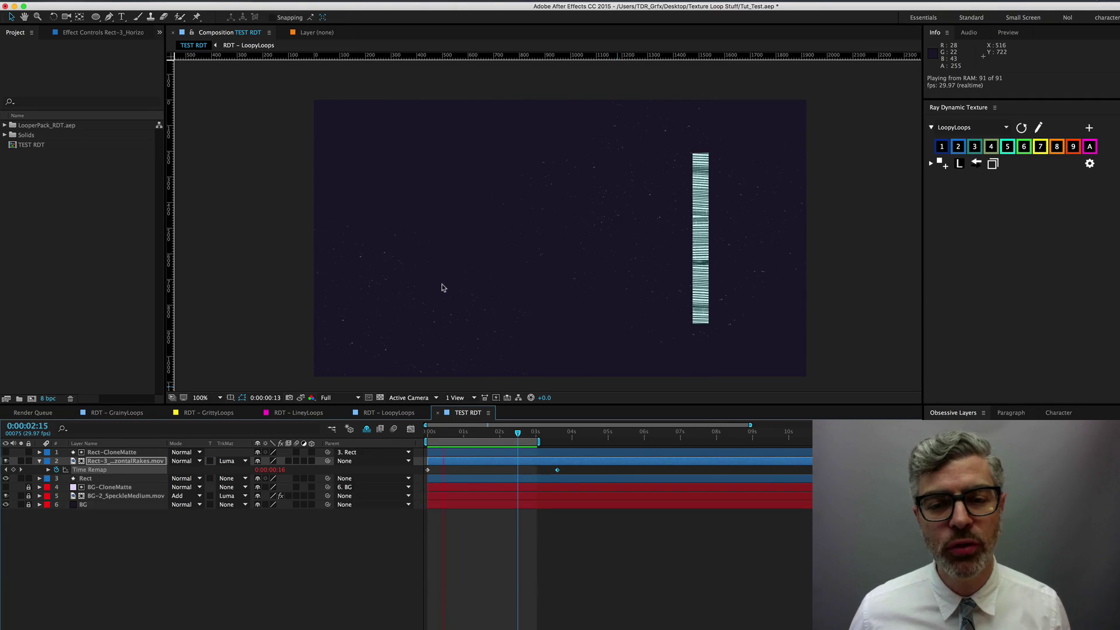
pyautogui.press('space')
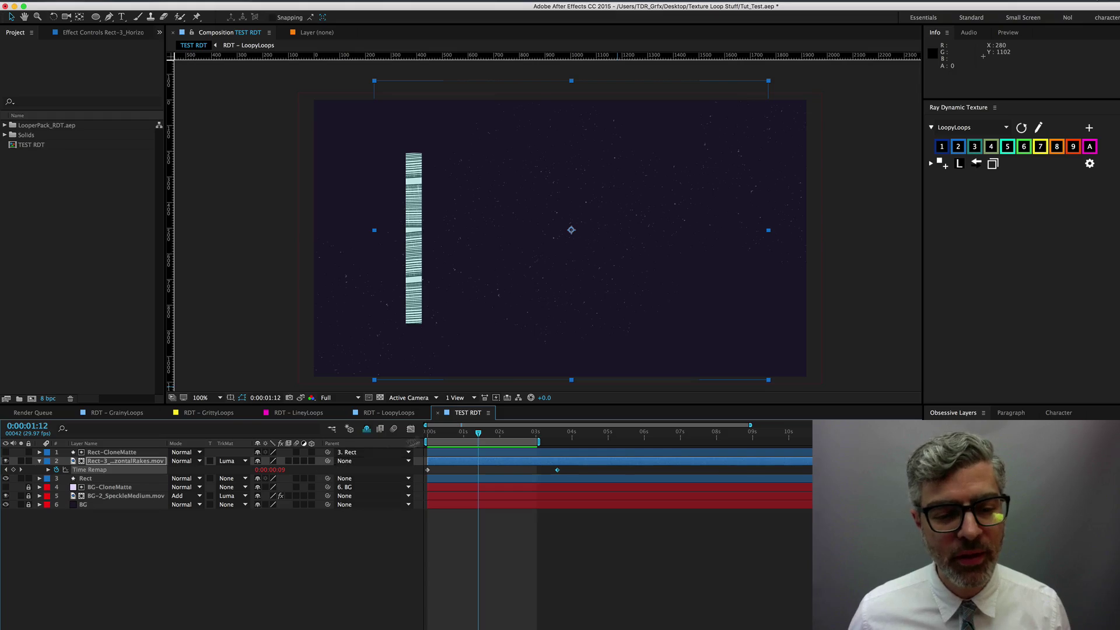
pyautogui.moveTo(441, 433); pyautogui.dragTo(402, 439)
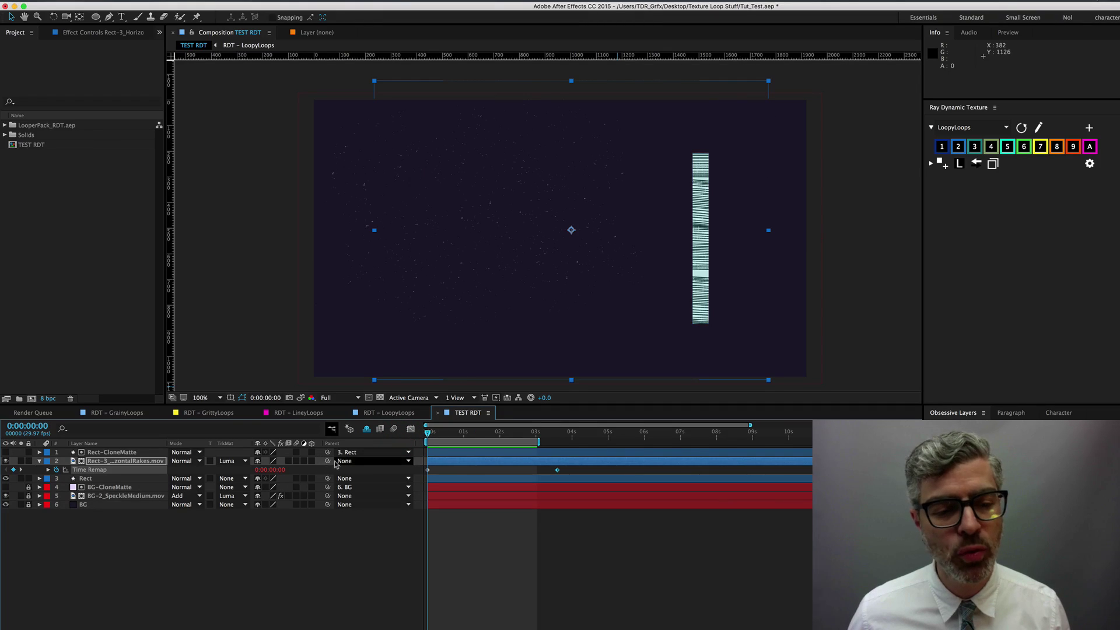
pyautogui.moveTo(328, 462); pyautogui.dragTo(91, 479)
# Preview the strip parented to Rect and toggle its visibility off and on to compare.
pyautogui.press('space')
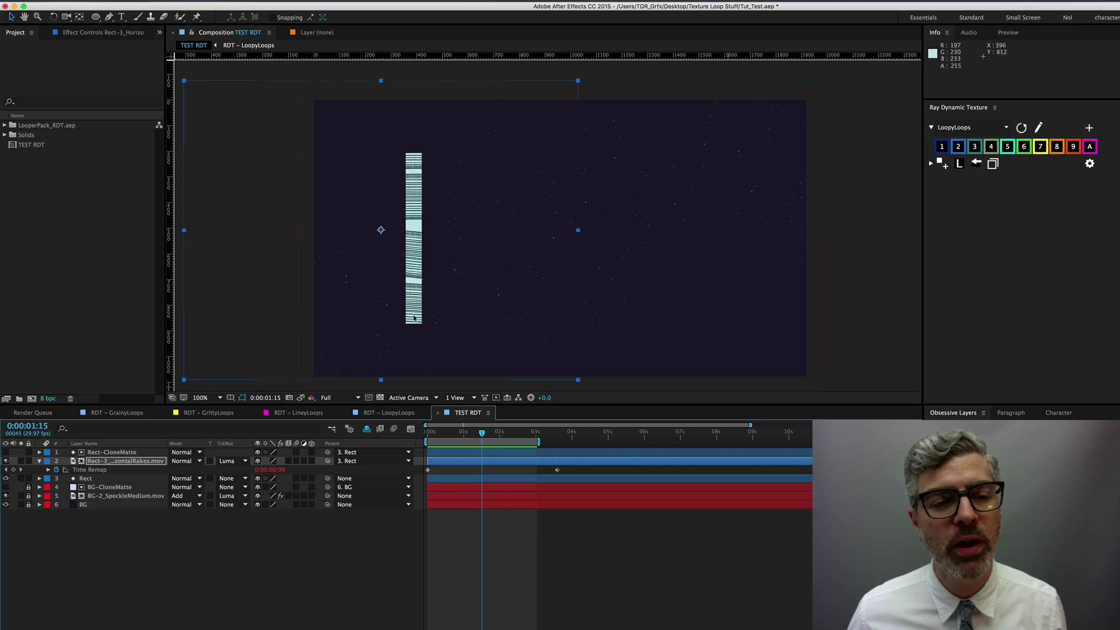
pyautogui.click(6, 461)
pyautogui.click(6, 461)
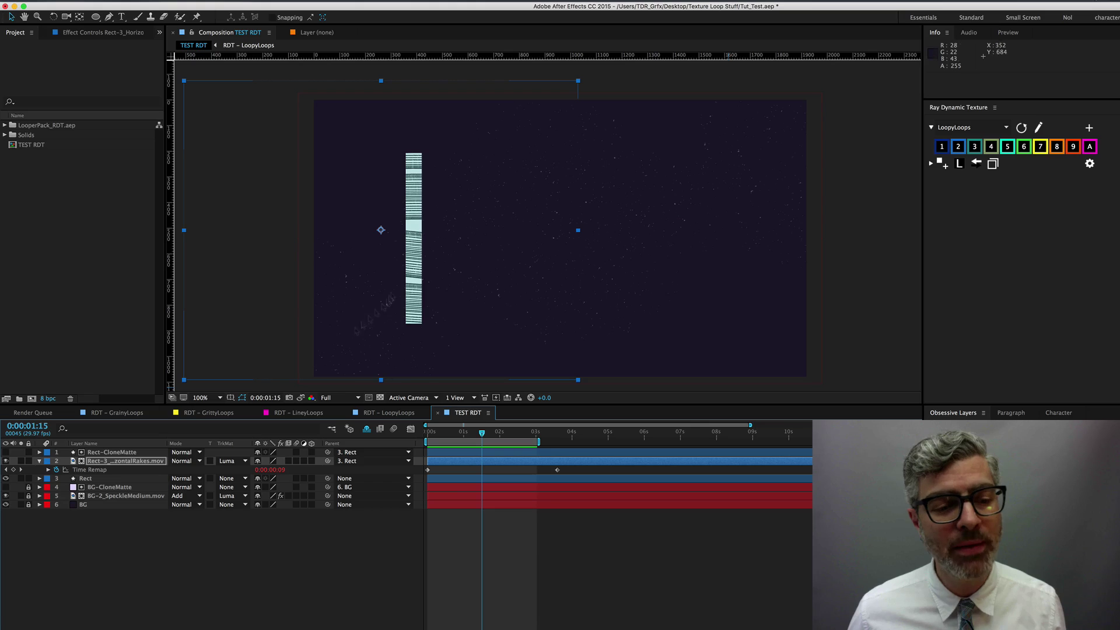
# Try Multiply, then set the strip layer's blend mode to Add and select the layer.
pyautogui.click(183, 462)
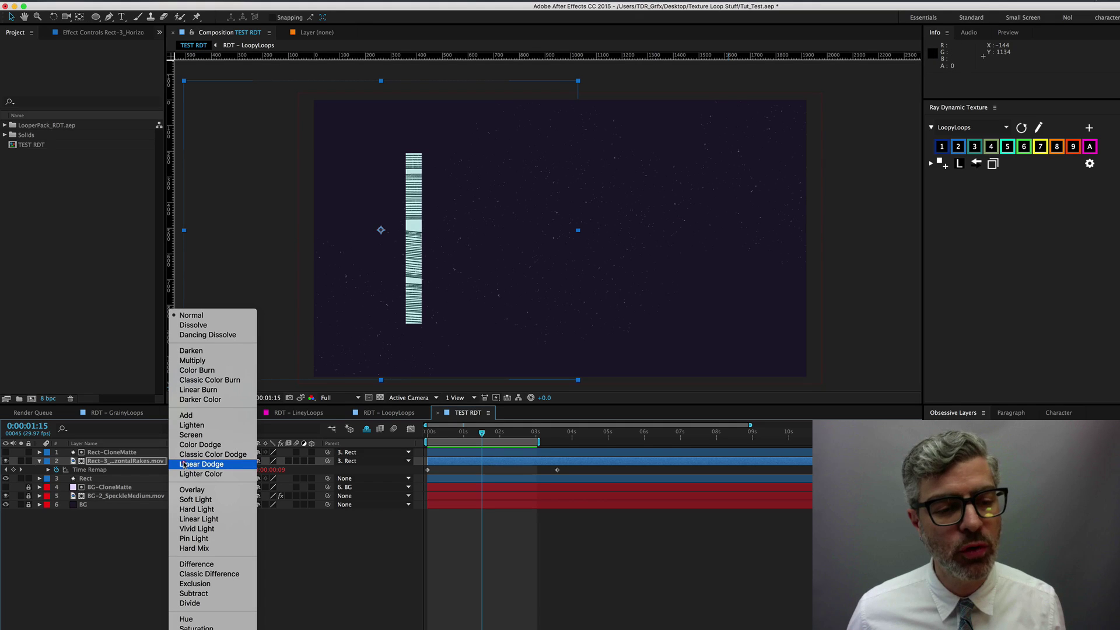
pyautogui.click(194, 361)
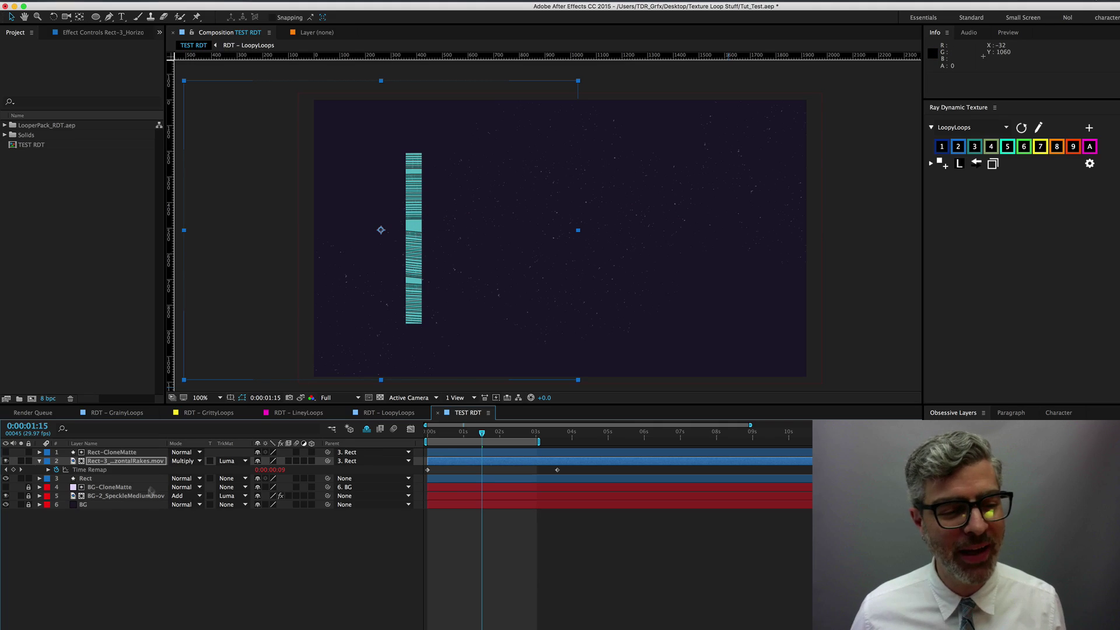
pyautogui.click(183, 461)
pyautogui.click(185, 414)
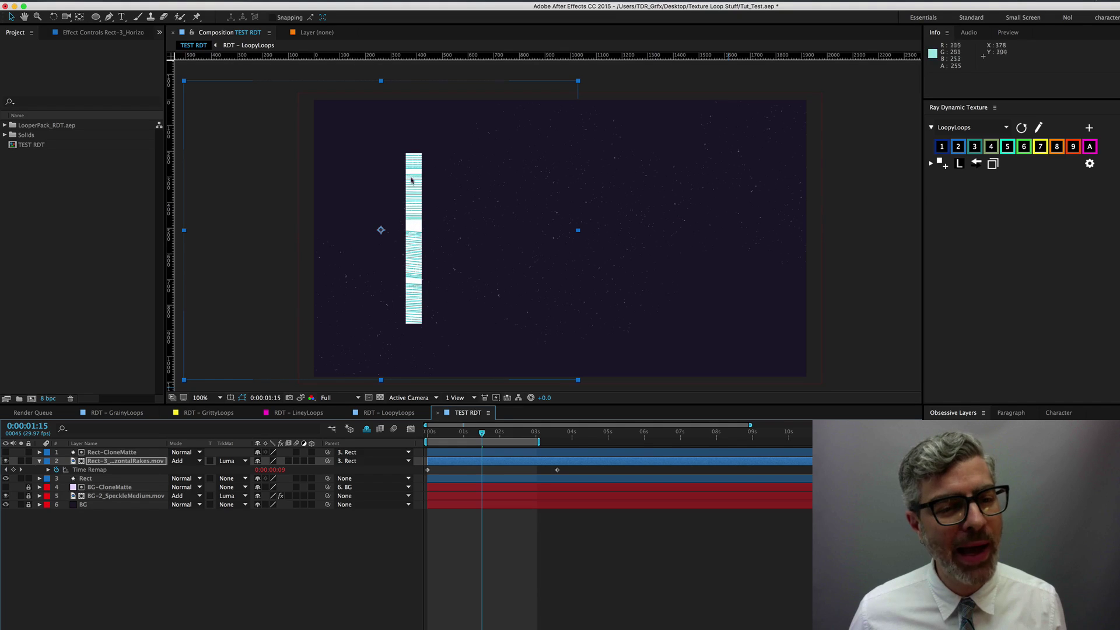
pyautogui.click(101, 462)
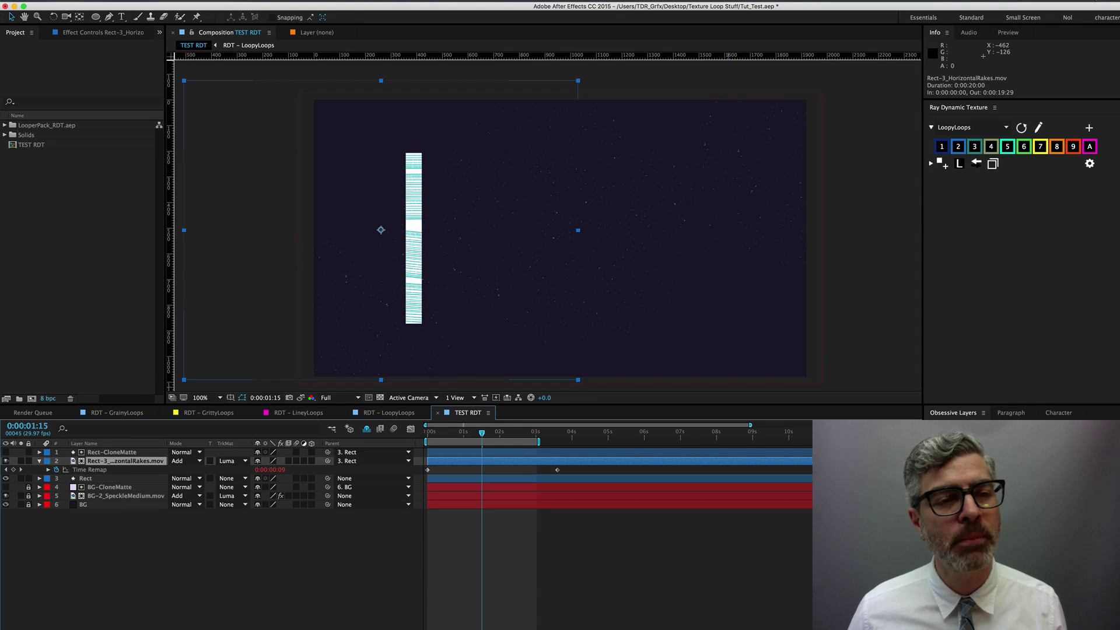
# Apply Effect > Channel > Invert to the strip layer and preview the inverted animation.
pyautogui.click(226, 0)
pyautogui.moveTo(278, 73)
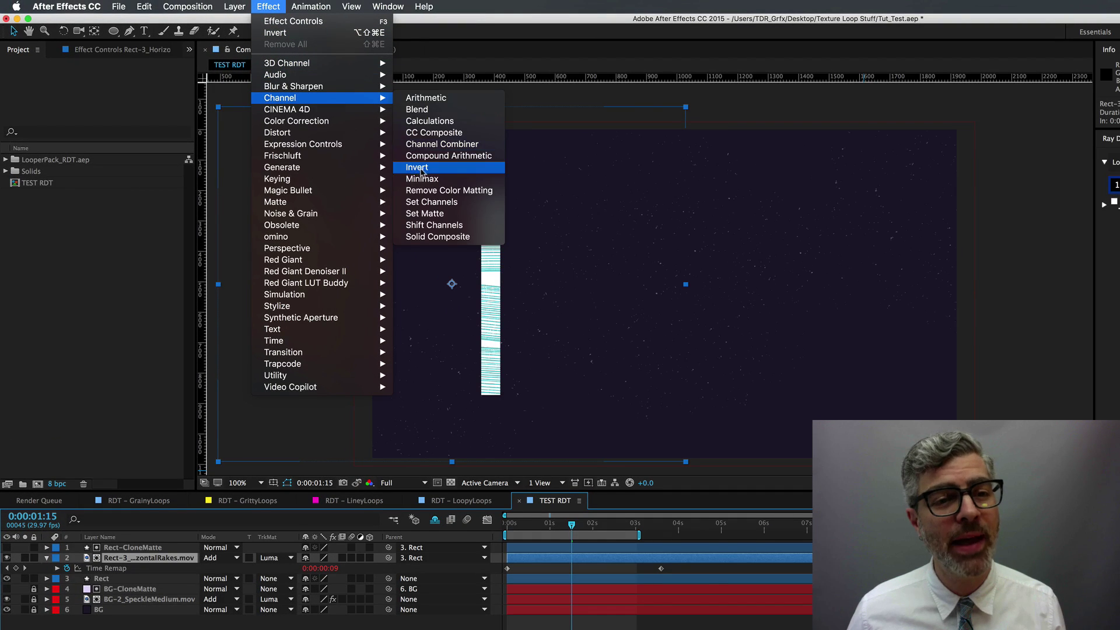
pyautogui.click(482, 169)
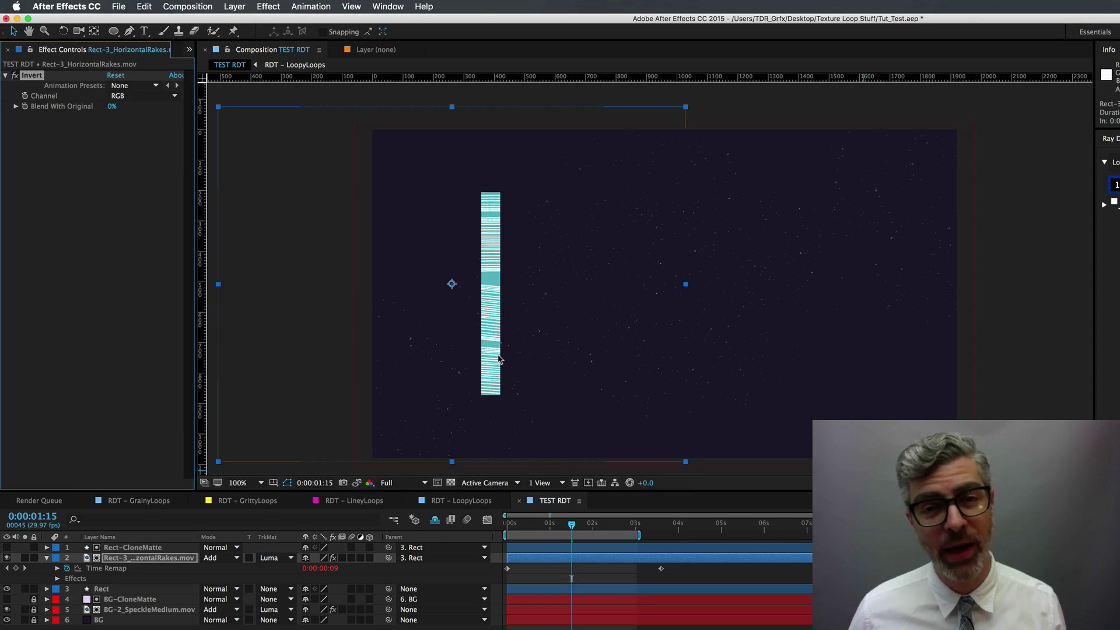
pyautogui.press('space')
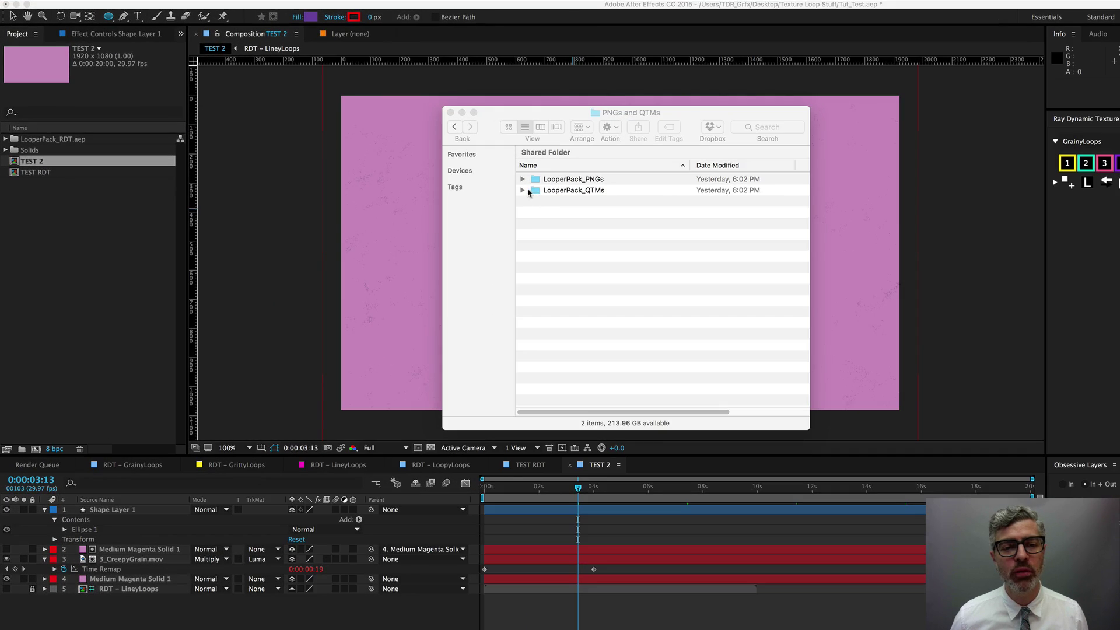
# In Finder, expand LooperPack_QTMs > LineyLoops and select 6_DiagonalScratchy.mov.
pyautogui.click(522, 190)
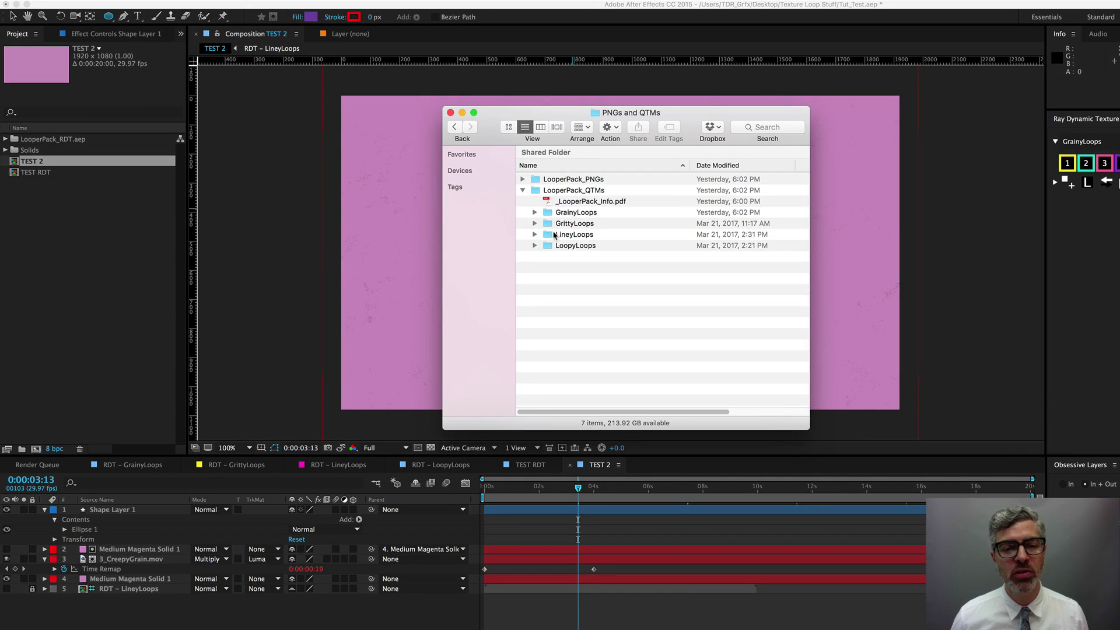
pyautogui.click(533, 235)
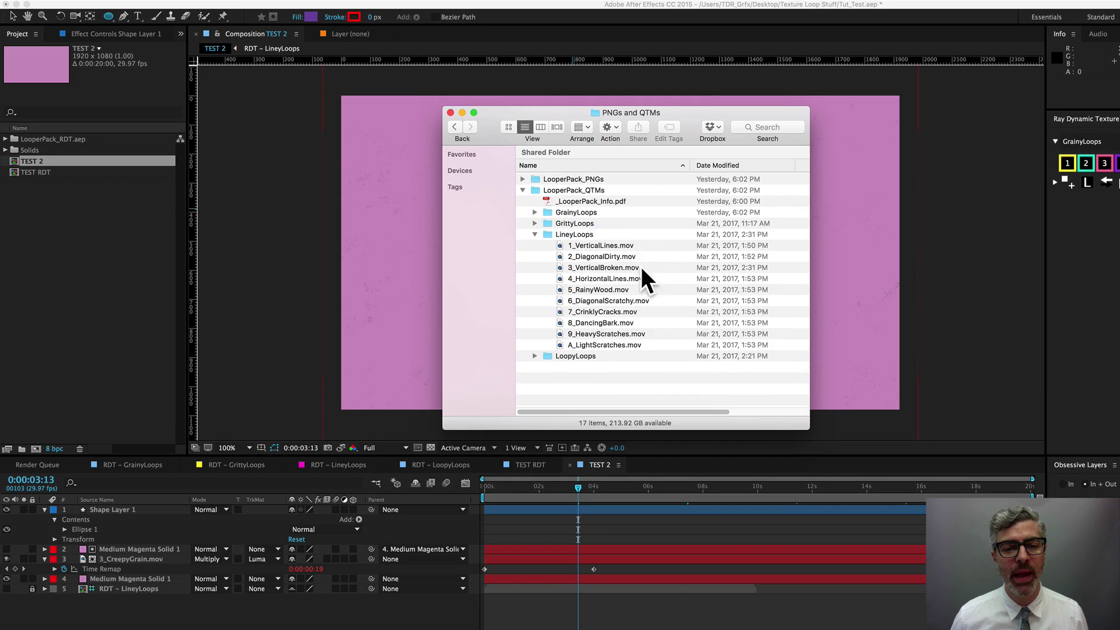
pyautogui.click(586, 303)
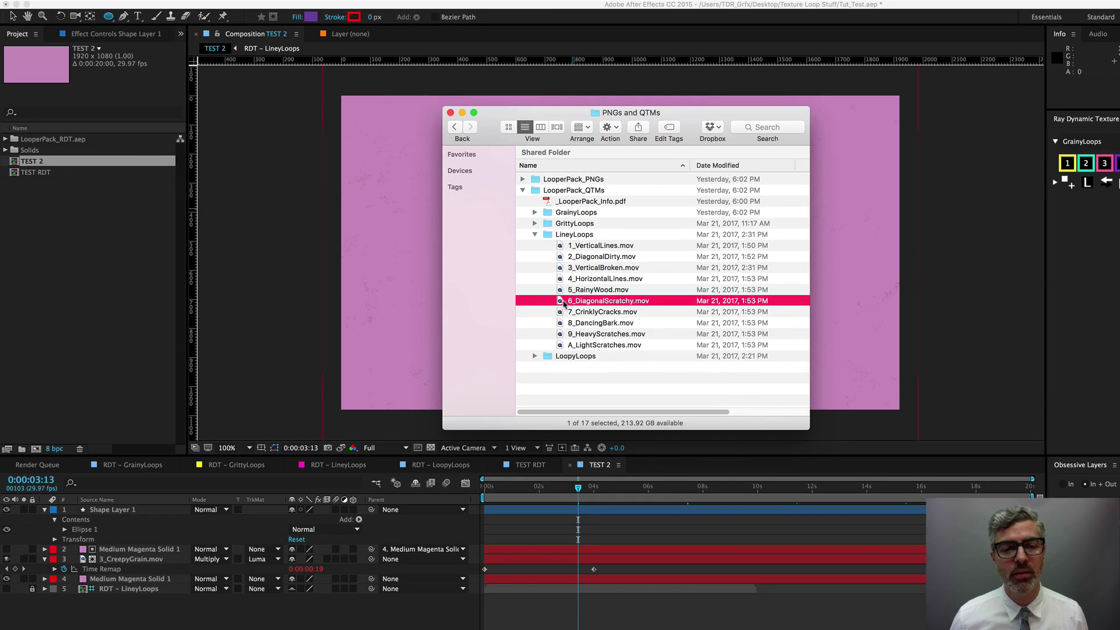
# Import 6_DiagonalScratchy.mov into the project and add it as TEST 2's top layer.
pyautogui.moveTo(564, 302); pyautogui.dragTo(115, 235)
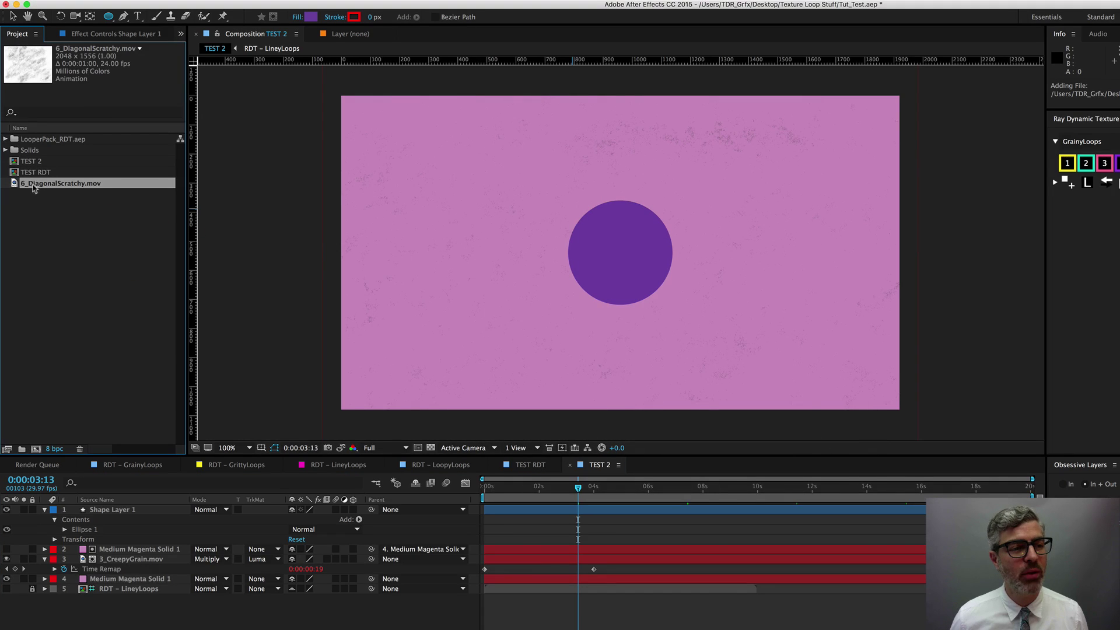
pyautogui.moveTo(33, 186); pyautogui.dragTo(507, 570)
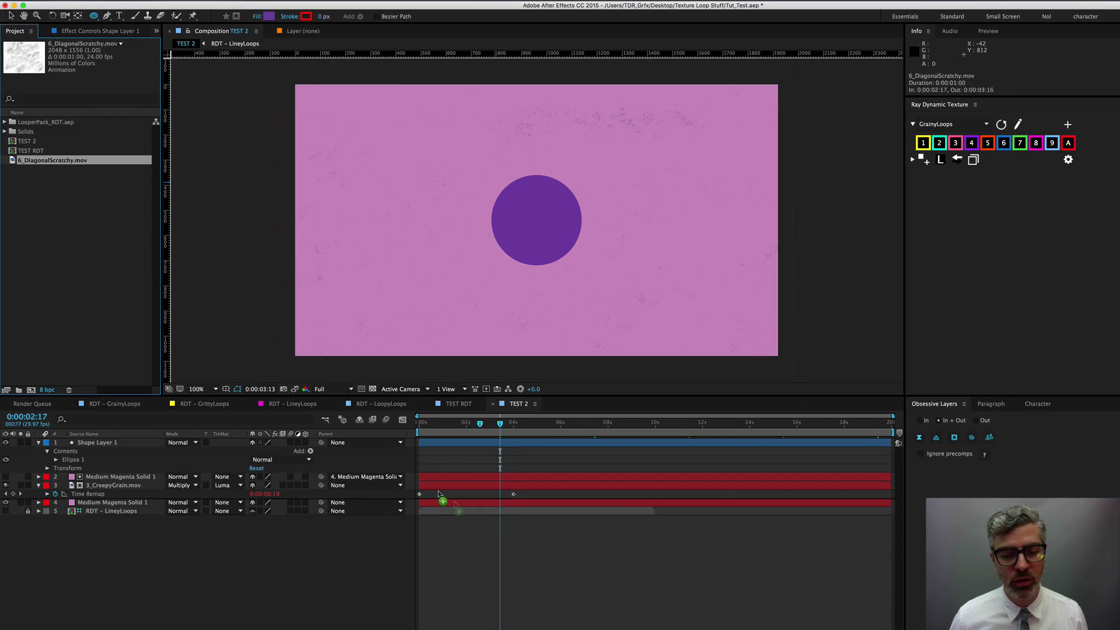
pyautogui.moveTo(439, 494); pyautogui.dragTo(431, 439)
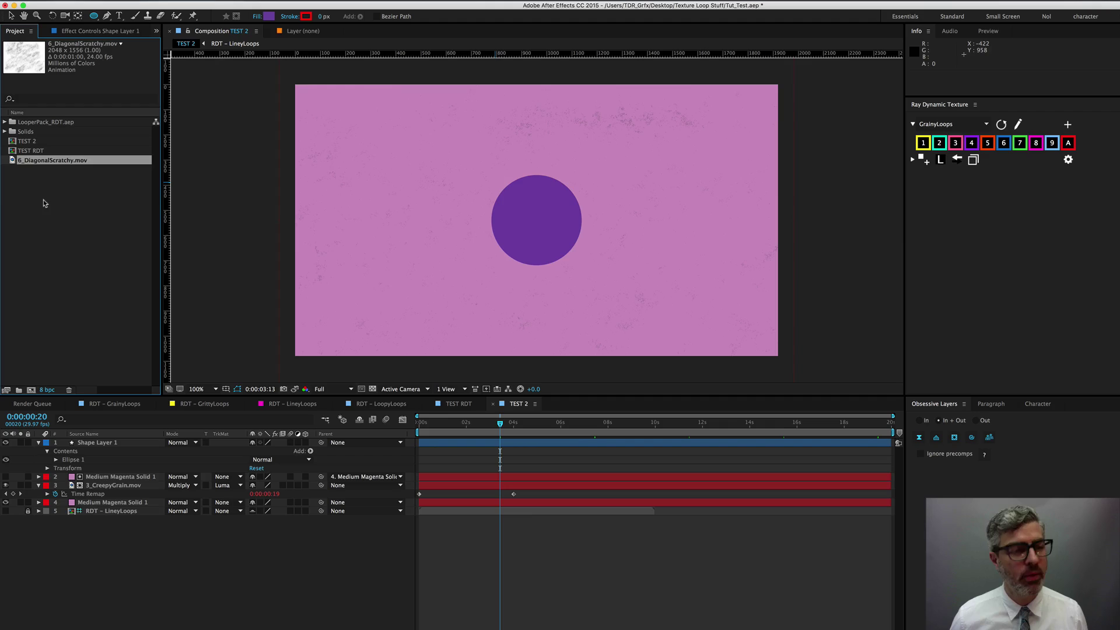
pyautogui.press('super+slash')
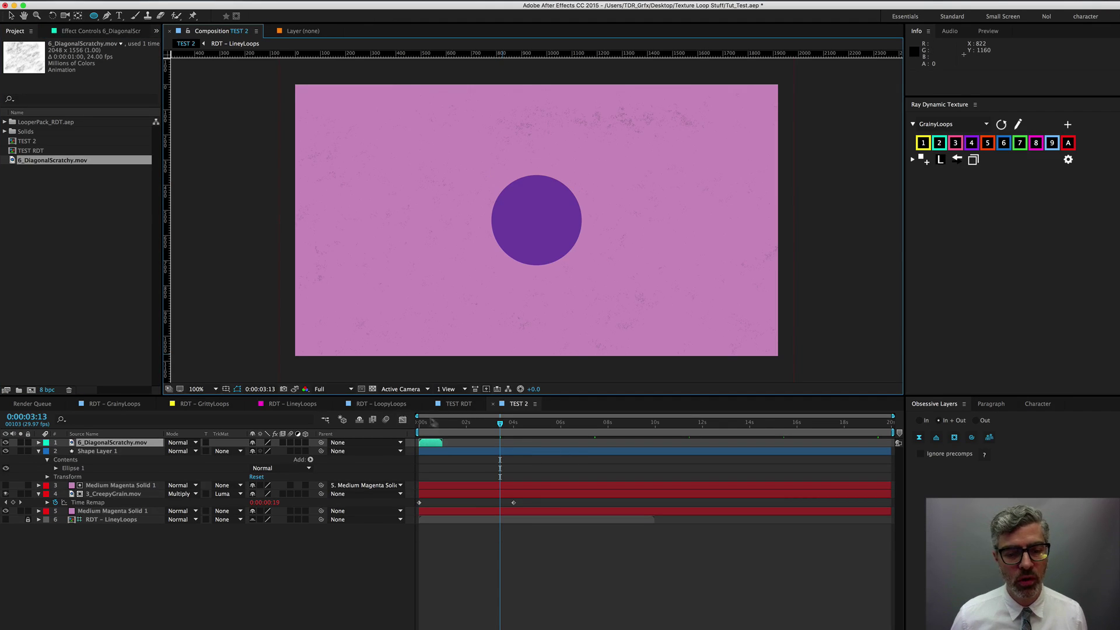
# Move the playhead early in the clip to view the texture, leaving the circle layer deselected.
pyautogui.click(430, 423)
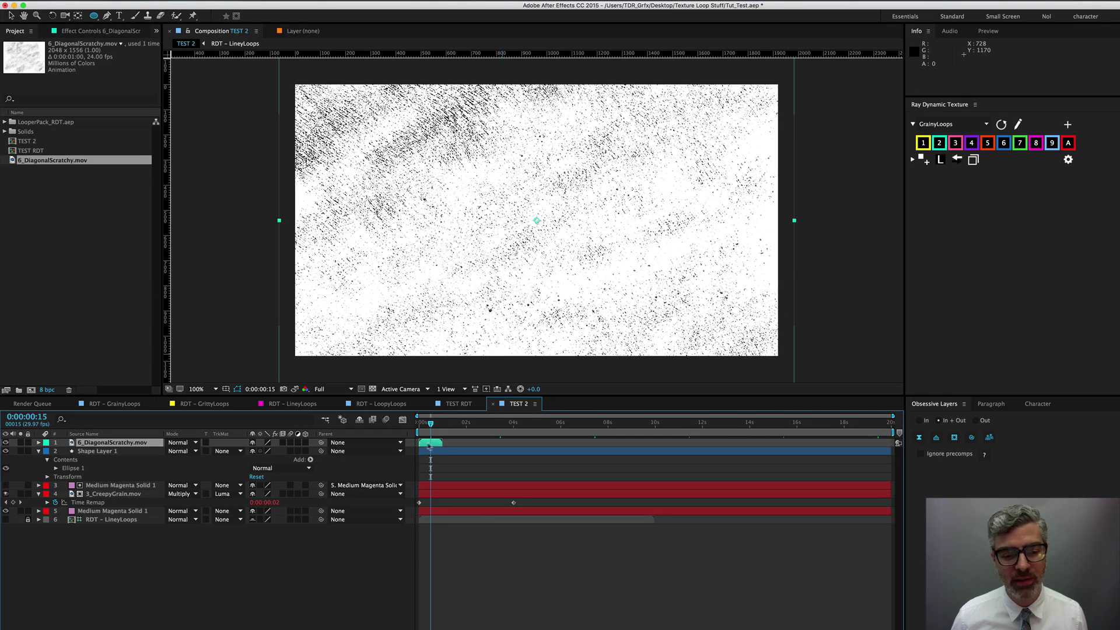
pyautogui.click(431, 452)
pyautogui.click(470, 435)
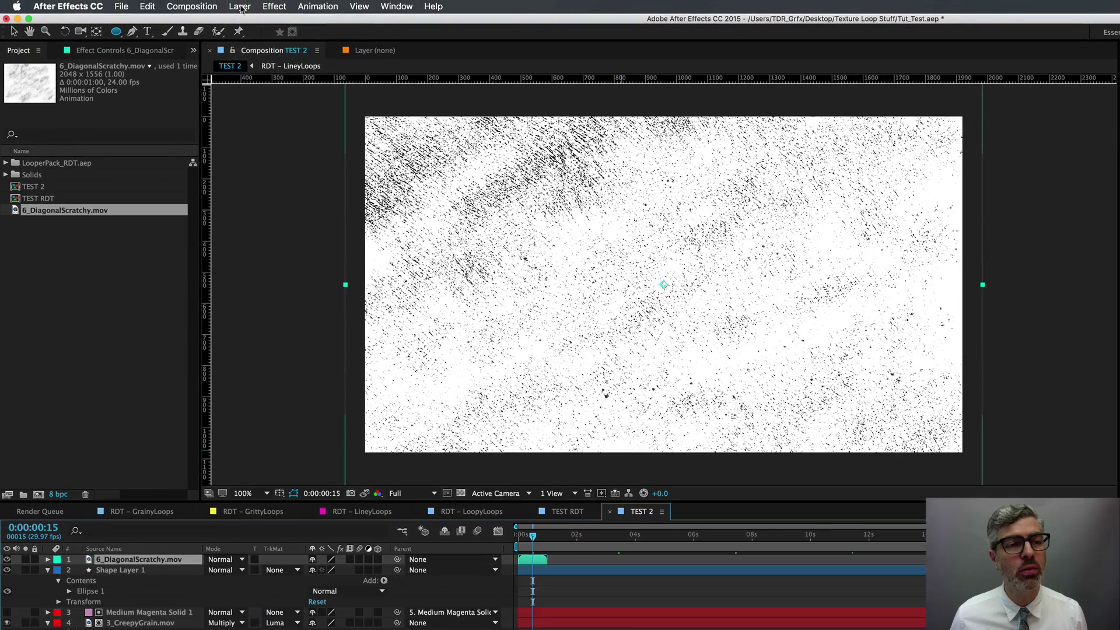
# Enable Time Remapping on the 6_DiagonalScratchy.mov layer.
pyautogui.click(193, 1)
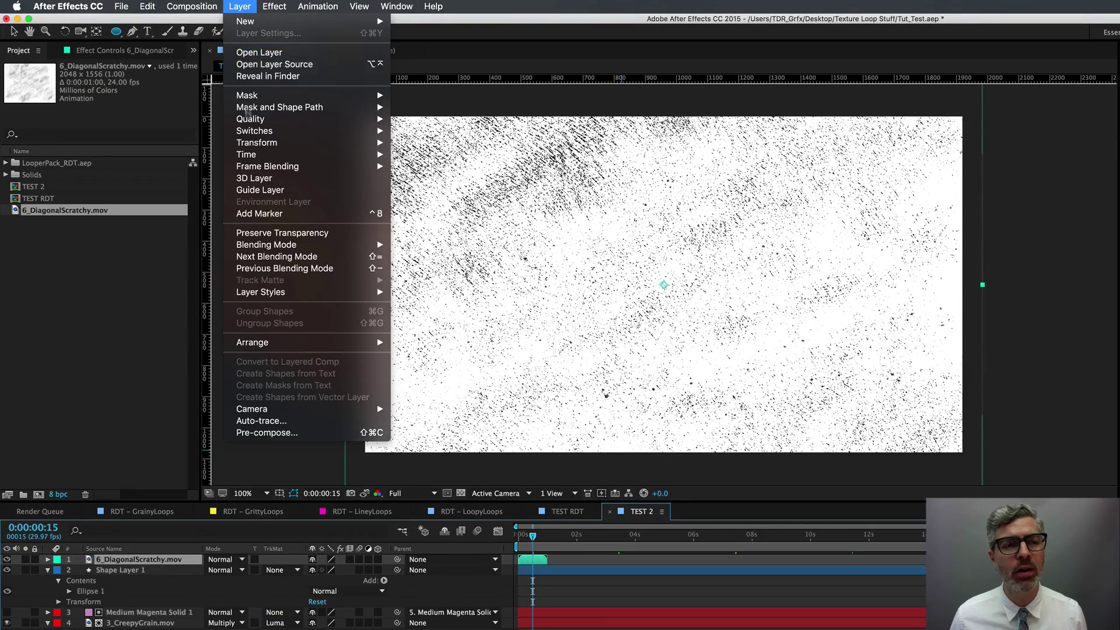
pyautogui.moveTo(268, 156)
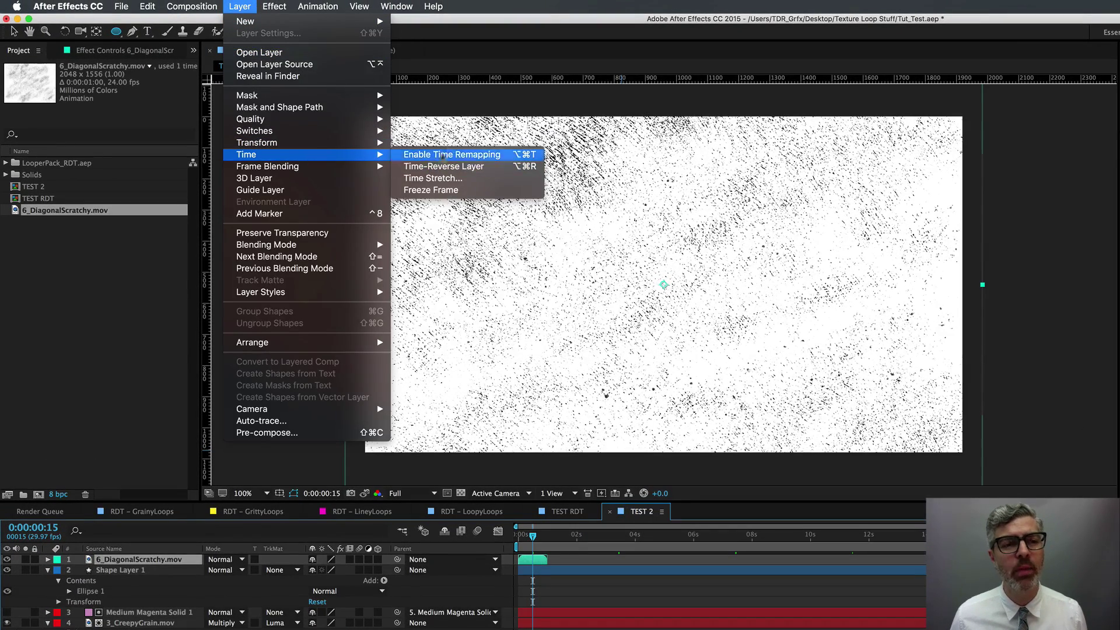
pyautogui.click(520, 155)
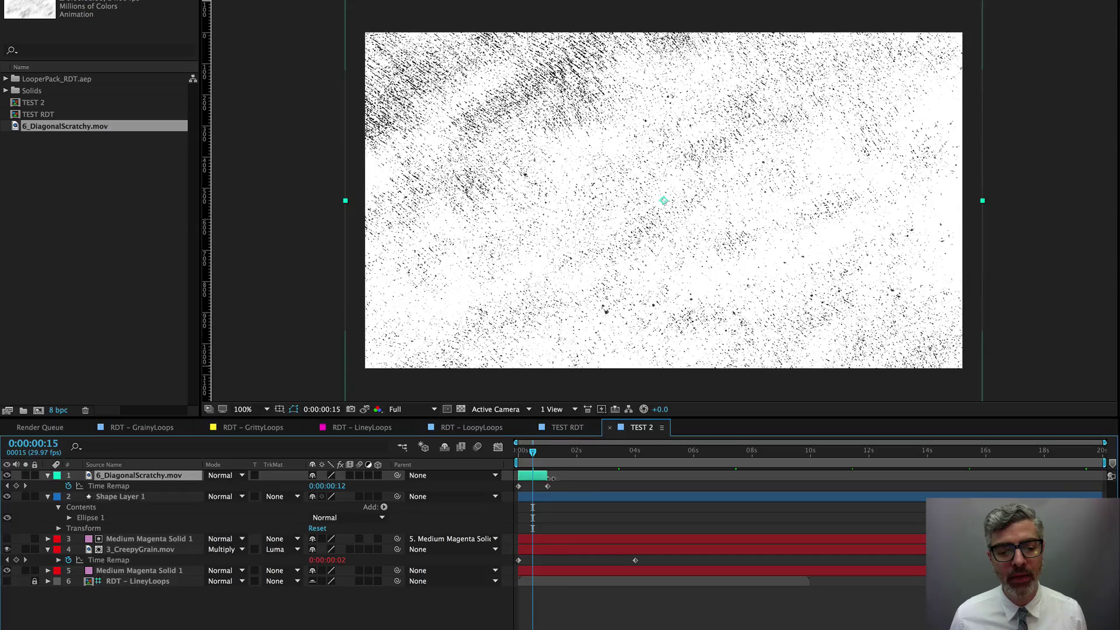
# Extend the layer to about 14 seconds and give Time Remap a loopOut() expression.
pyautogui.moveTo(547, 474); pyautogui.dragTo(944, 474)
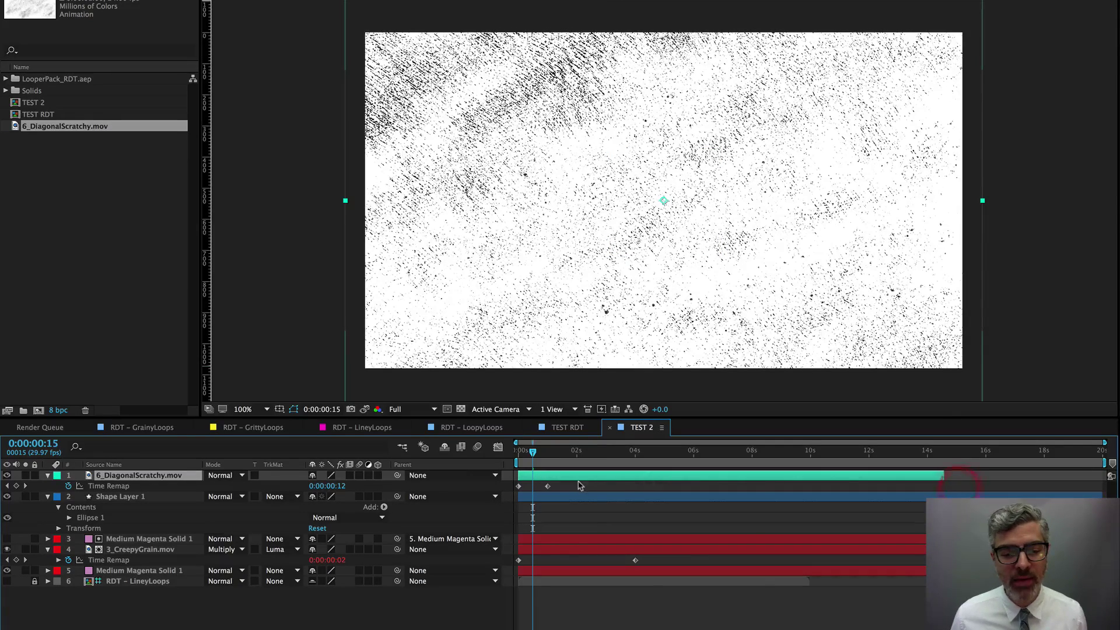
pyautogui.keyDown('alt'); pyautogui.click(69, 486); pyautogui.keyUp('alt')
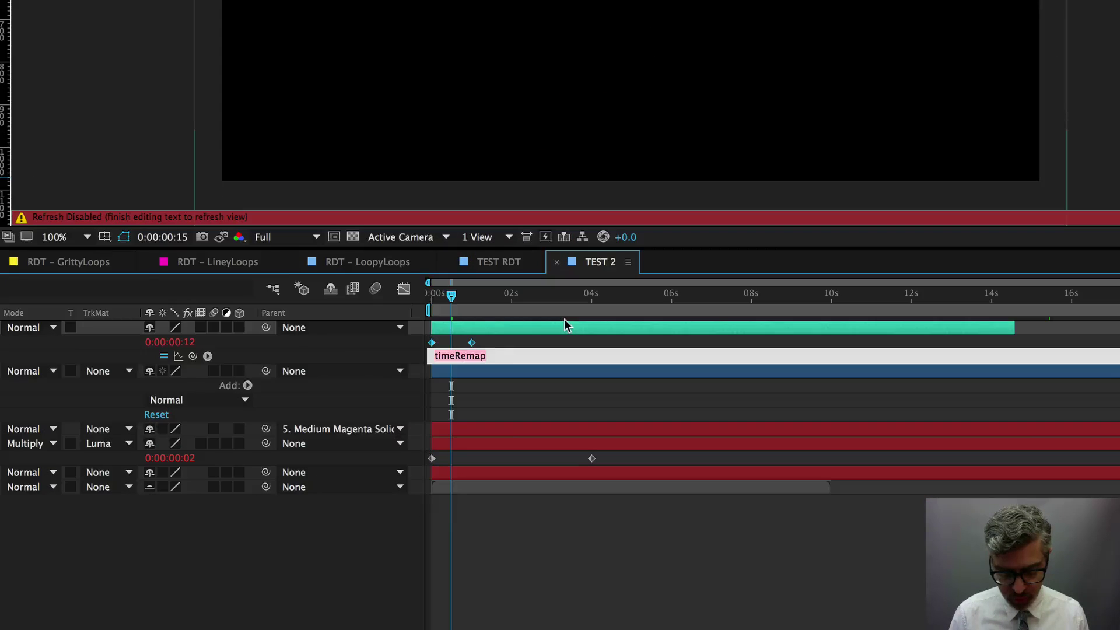
pyautogui.write('loopOut(')
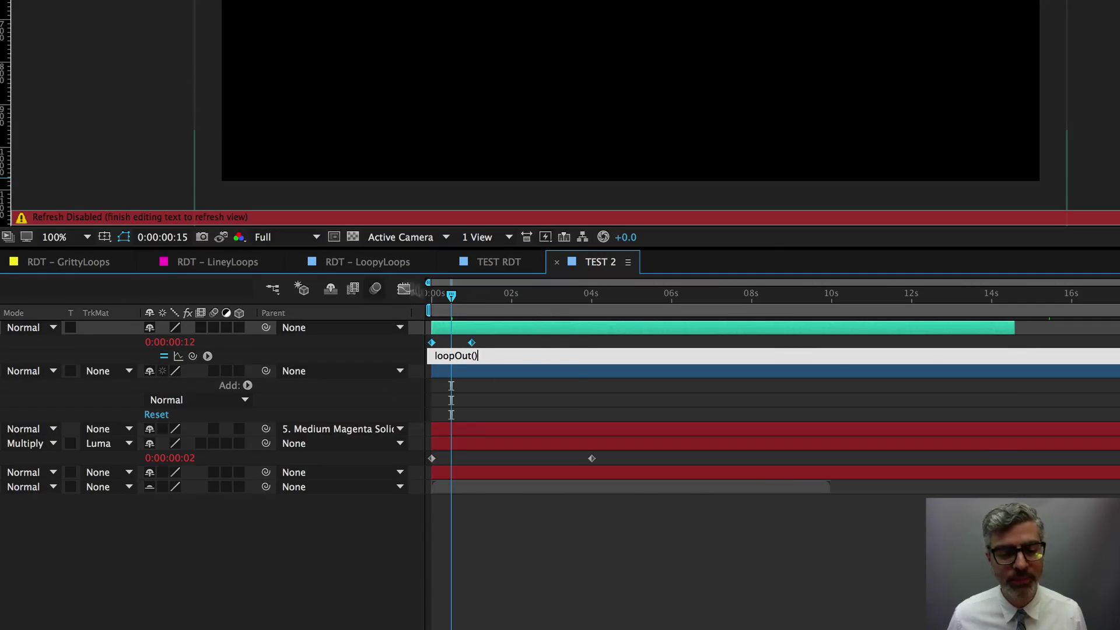
pyautogui.click(493, 338)
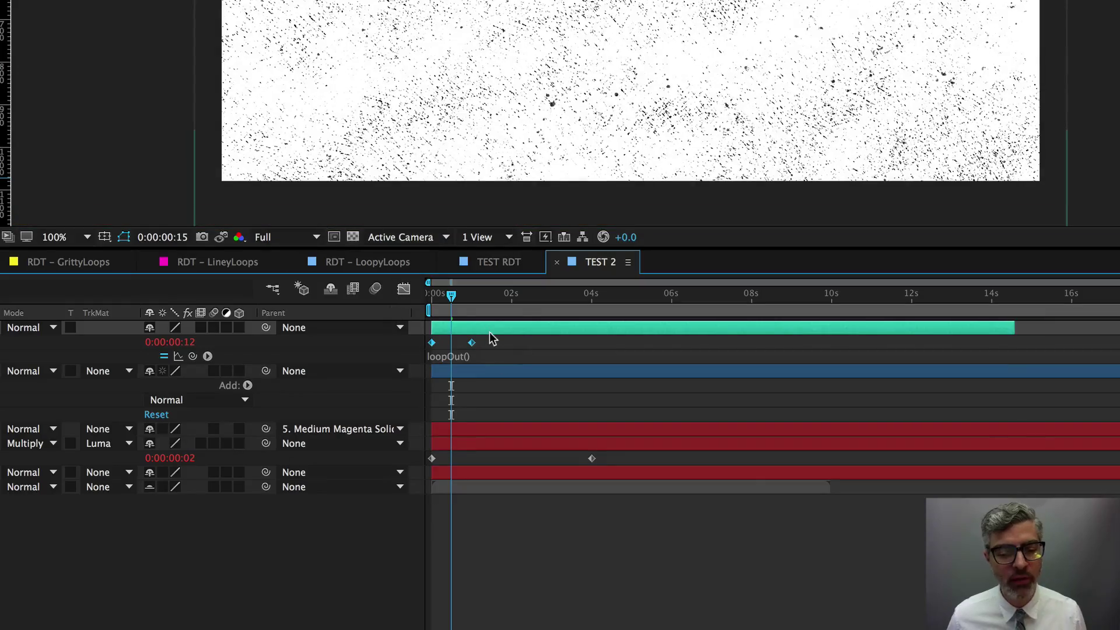
pyautogui.click(532, 531)
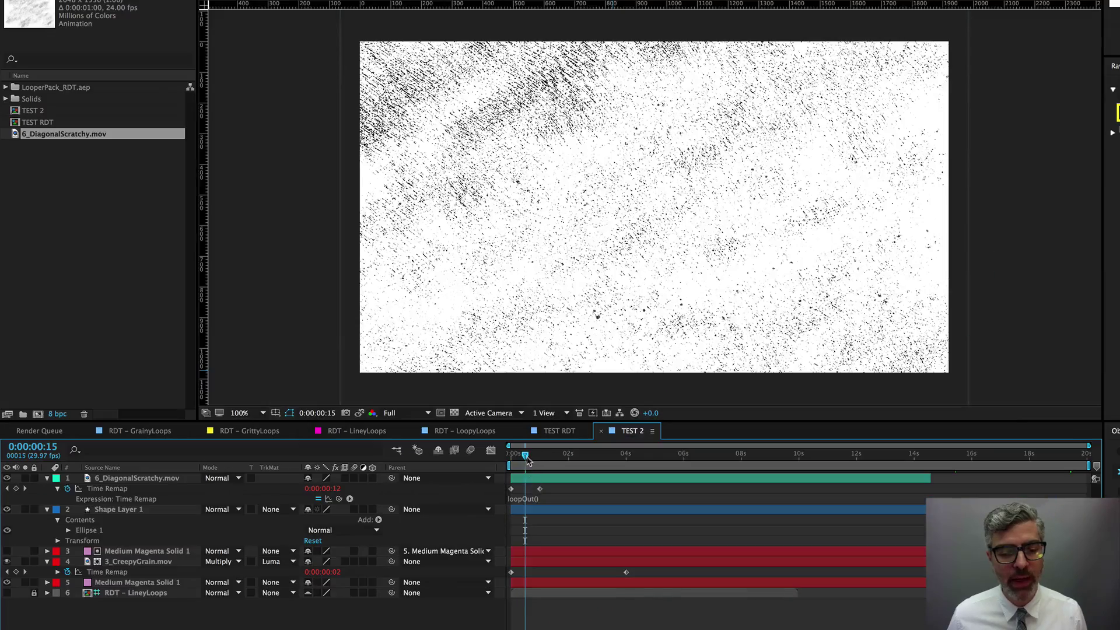
# Check the loop near 12 seconds, then drag the end Time Remap keyframe to around 4 seconds.
pyautogui.moveTo(527, 458); pyautogui.dragTo(883, 455)
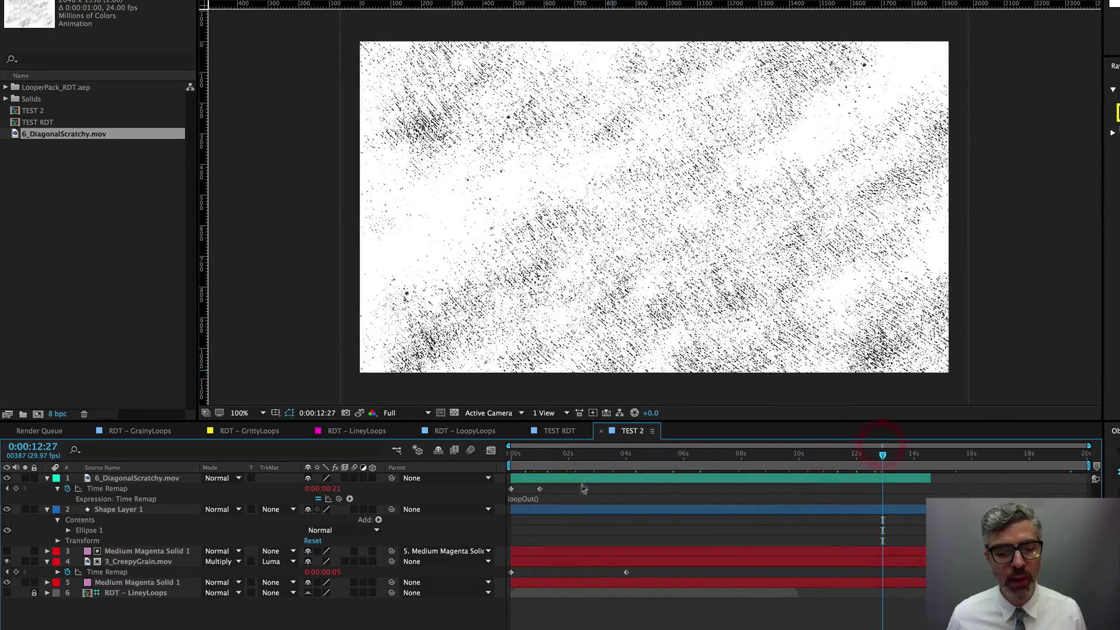
pyautogui.click(539, 490)
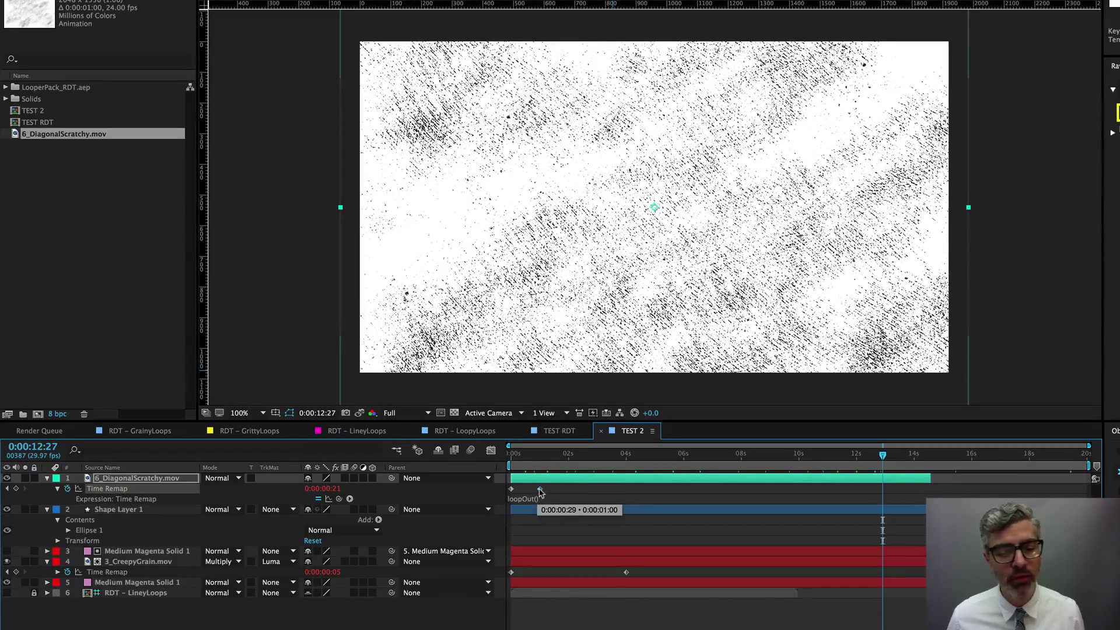
pyautogui.moveTo(540, 489); pyautogui.dragTo(636, 504)
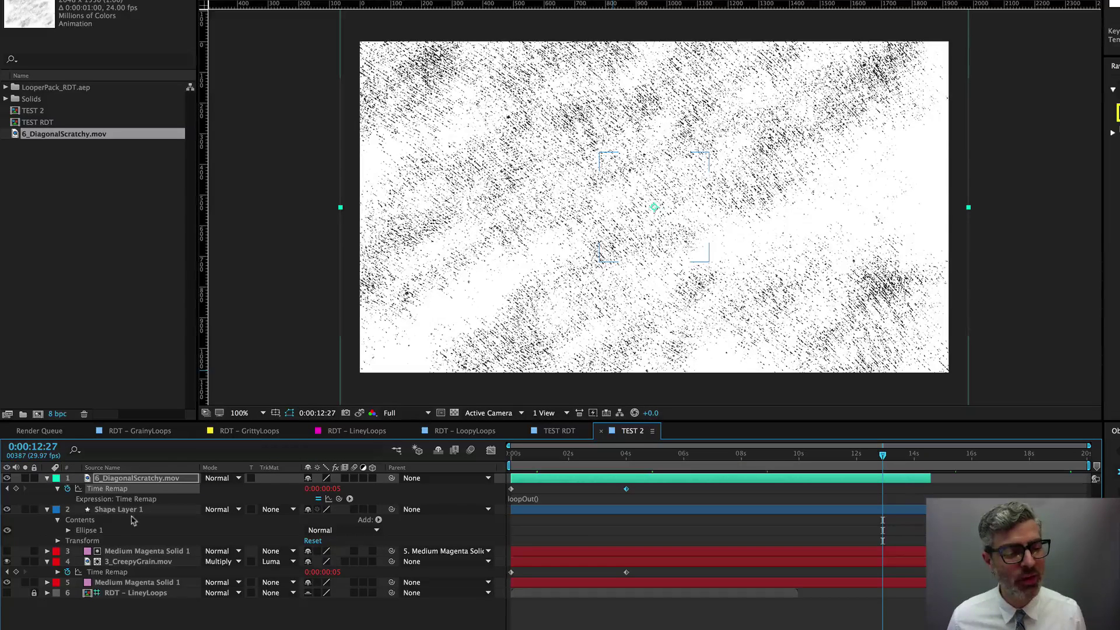
# Rename Shape Layer 1 to Circle.
pyautogui.click(119, 510)
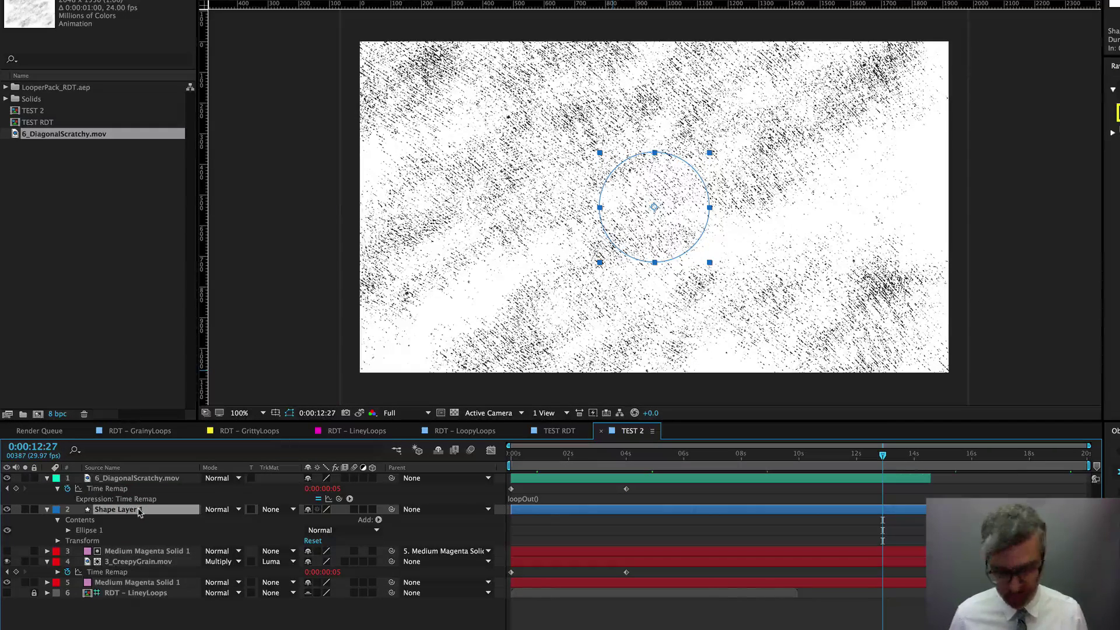
pyautogui.press('Return')
pyautogui.write('Circle')
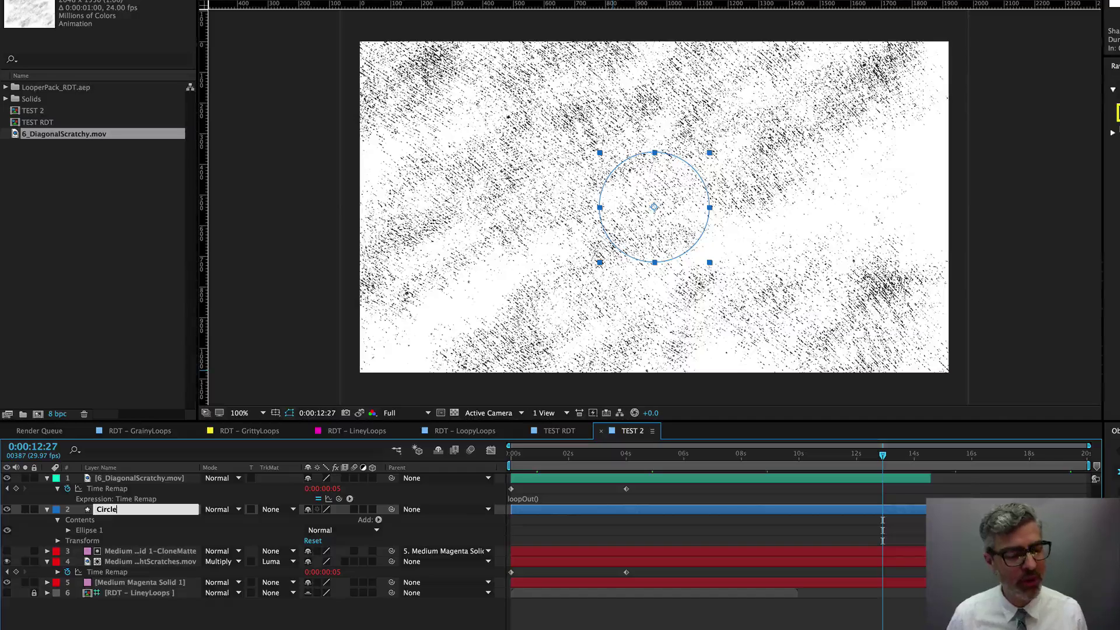
pyautogui.press('Return')
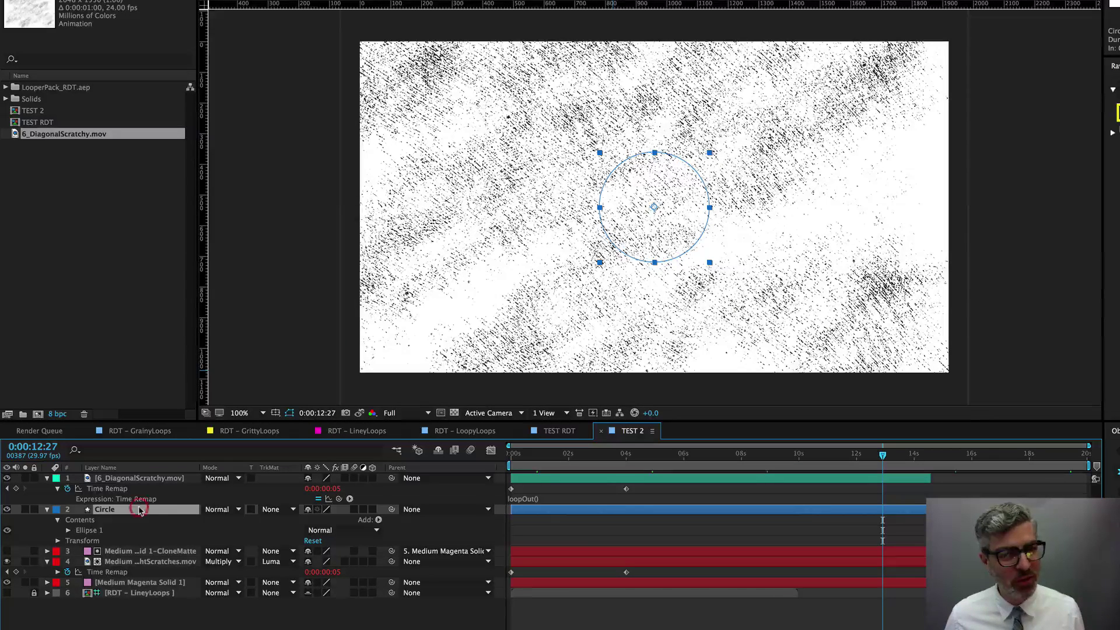
# Duplicate Circle, move Circle 2 to the top, and parent it to Circle.
pyautogui.hotkey('ctrl', 'd')
pyautogui.moveTo(140, 510); pyautogui.dragTo(126, 478)
pyautogui.moveTo(394, 479); pyautogui.dragTo(124, 521)
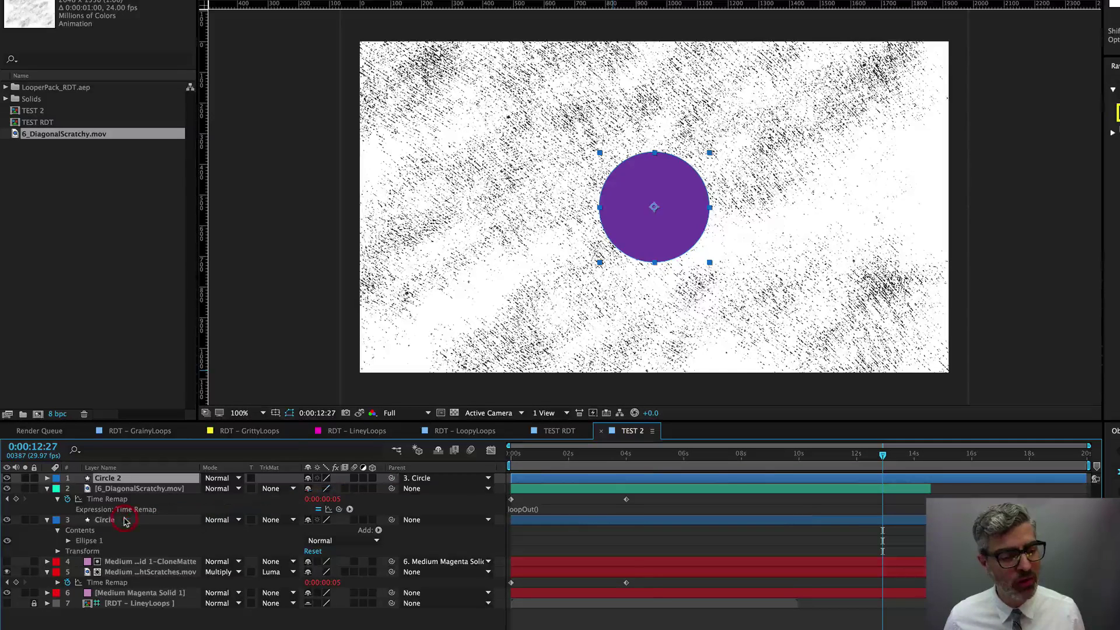
# Set the 6_DiagonalScratchy layer's track matte to Luma Matte using Circle 2.
pyautogui.click(143, 490)
pyautogui.click(47, 489)
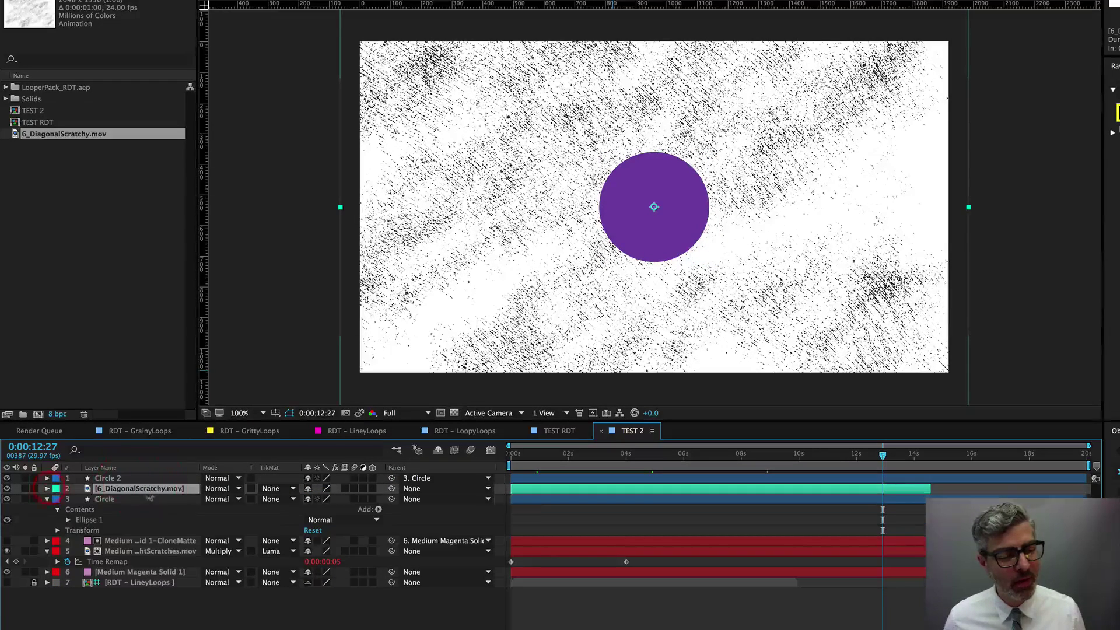
pyautogui.click(275, 489)
pyautogui.click(319, 543)
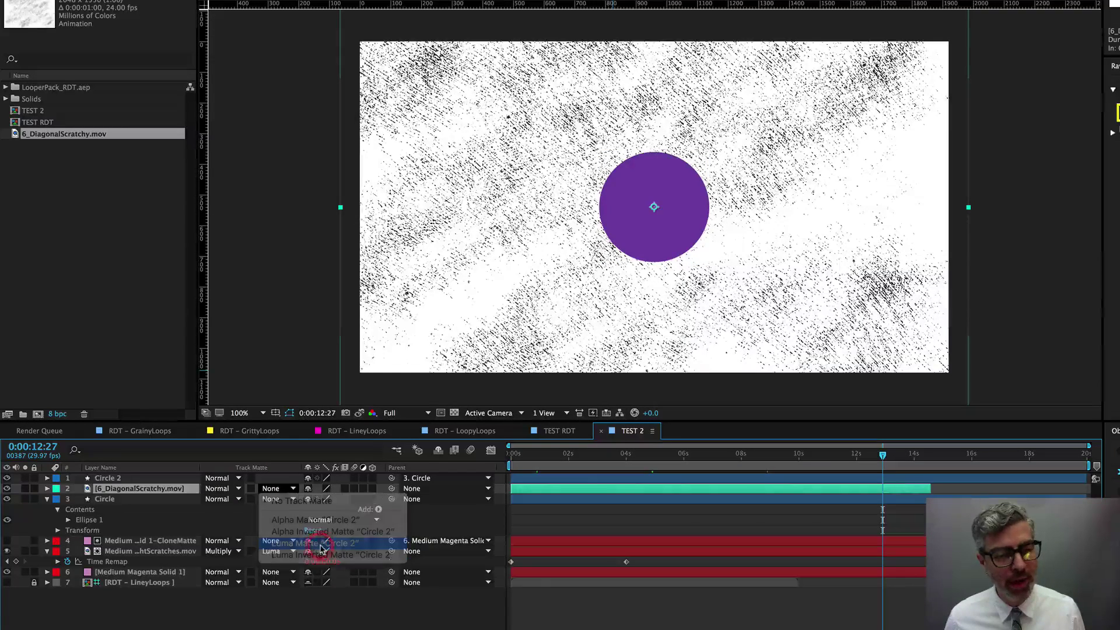
pyautogui.click(126, 480)
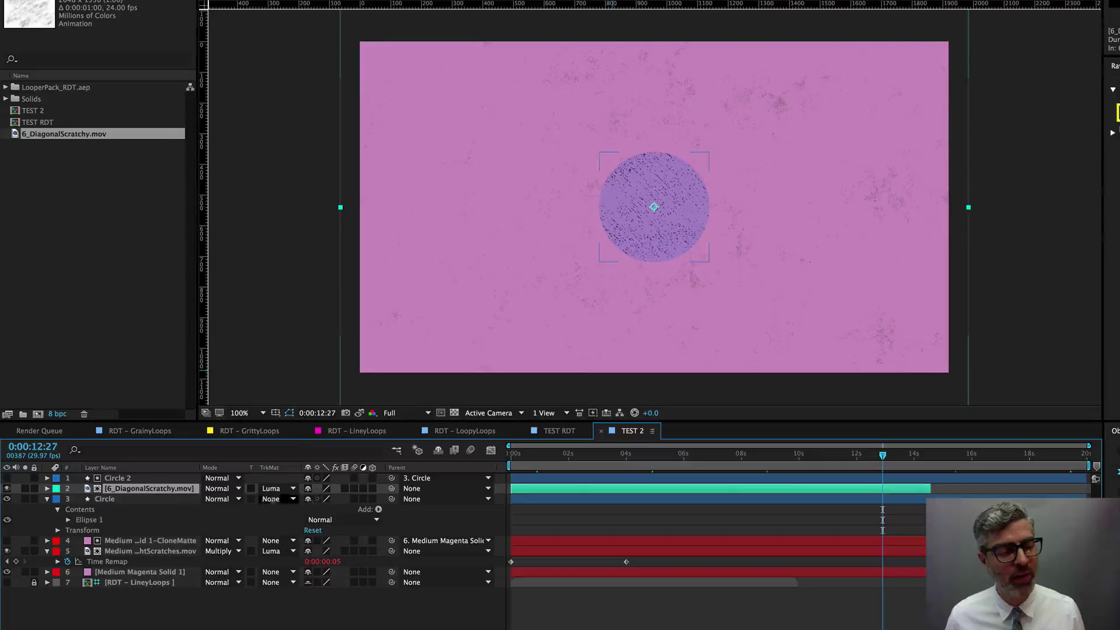
# Set the 6_DiagonalScratchy texture layer's blending mode to Multiply.
pyautogui.click(120, 500)
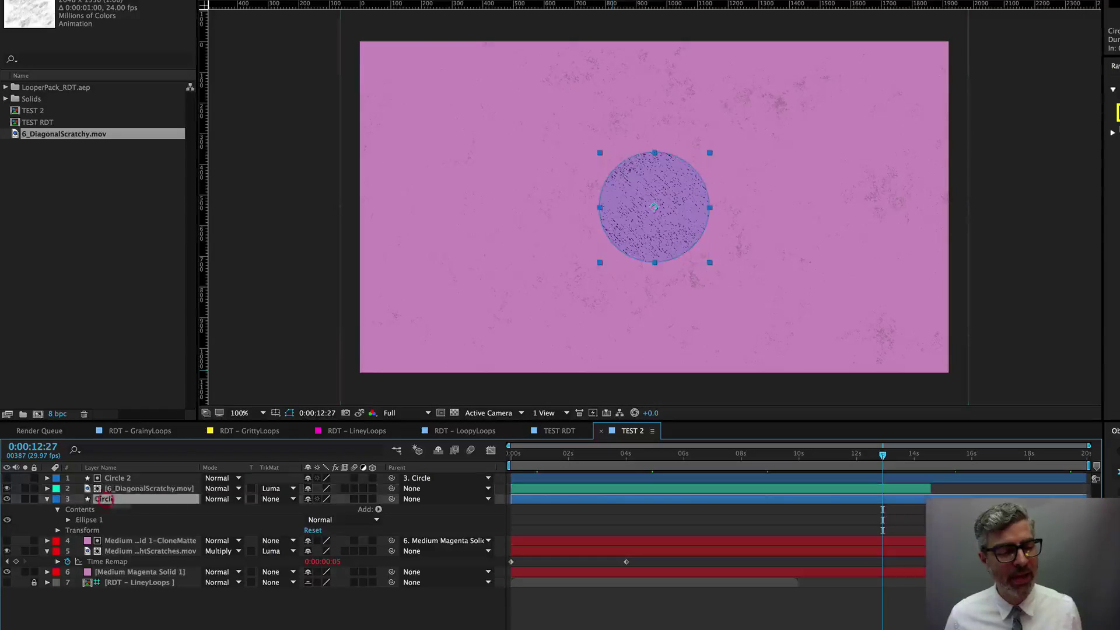
pyautogui.click(140, 487)
pyautogui.click(223, 489)
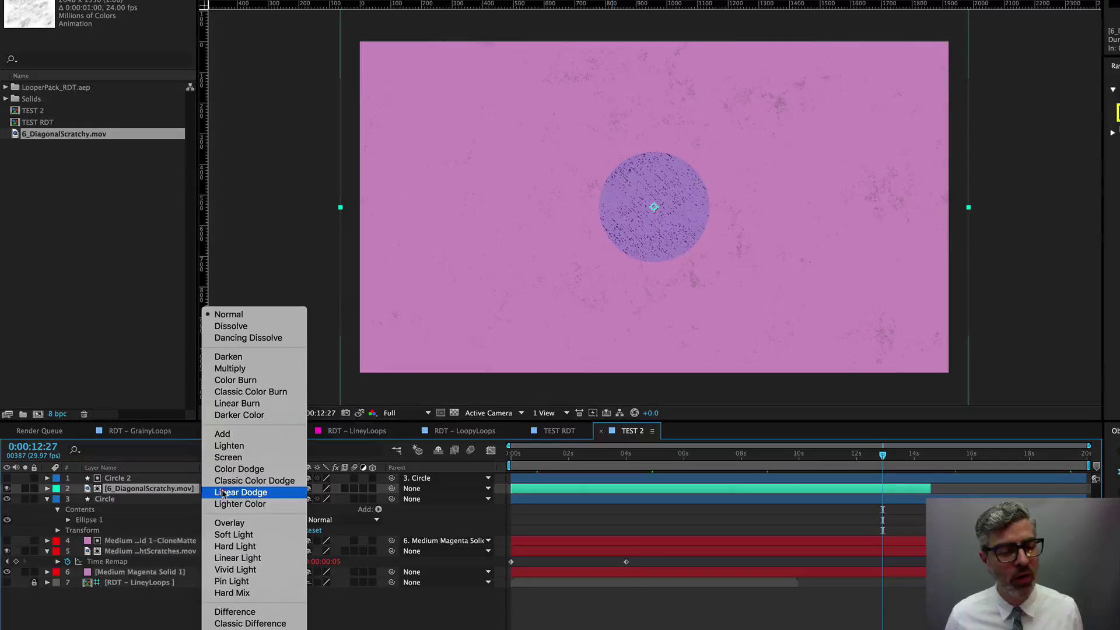
pyautogui.click(239, 368)
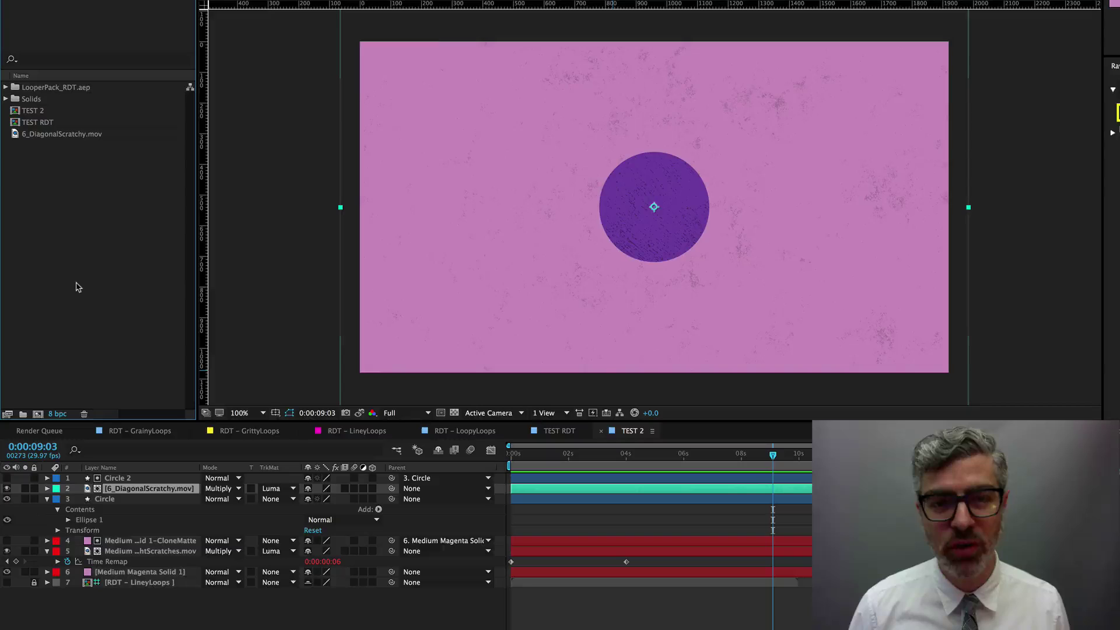
# Import 1_OvalSwirl_00000.tif from PNGs and QTMs > 1_OvalSwirl with TIFF Sequence checked.
pyautogui.doubleClick(78, 287)
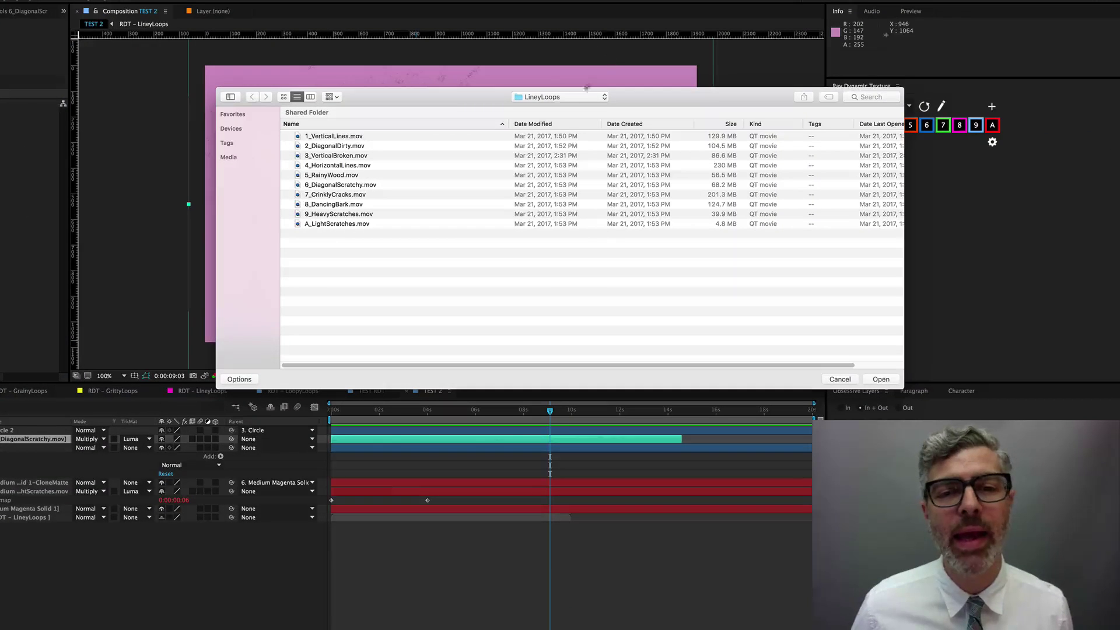
pyautogui.click(586, 96)
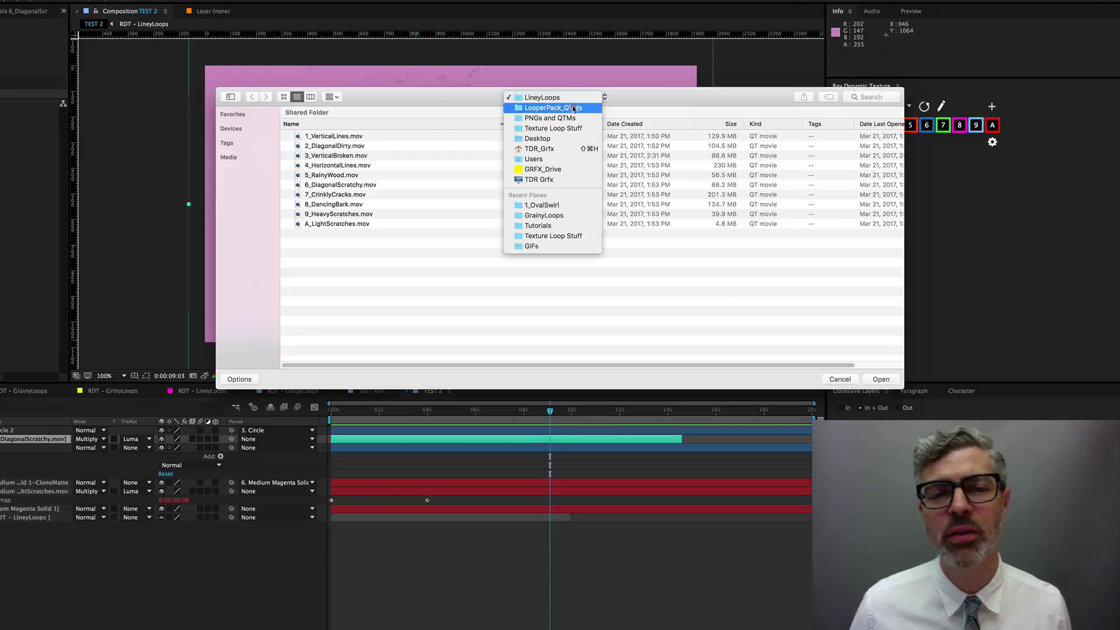
pyautogui.click(574, 118)
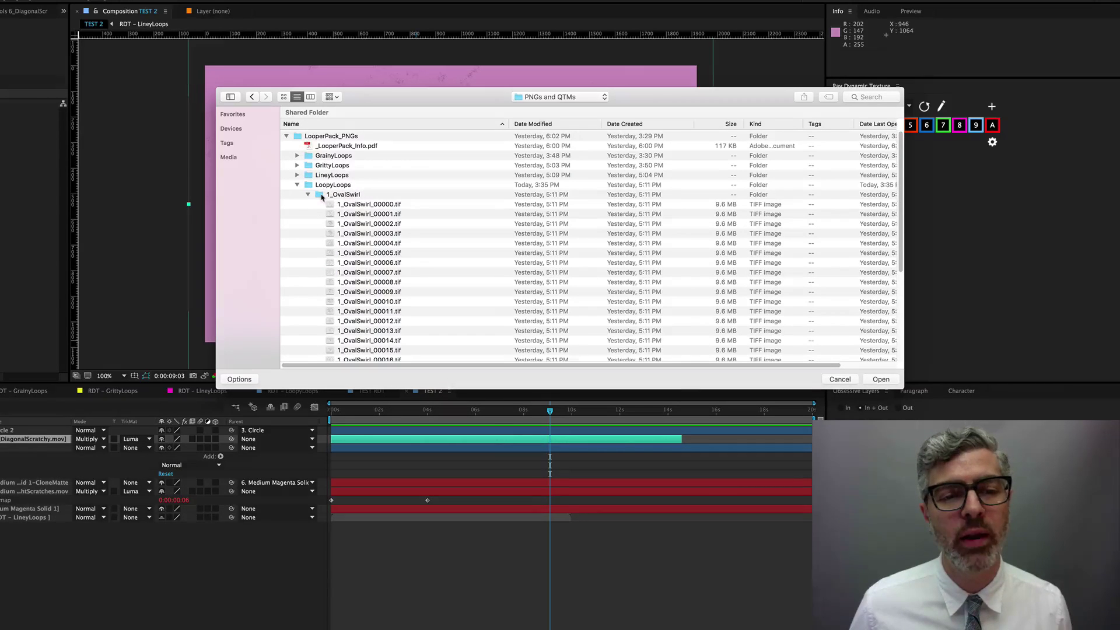
pyautogui.doubleClick(321, 194)
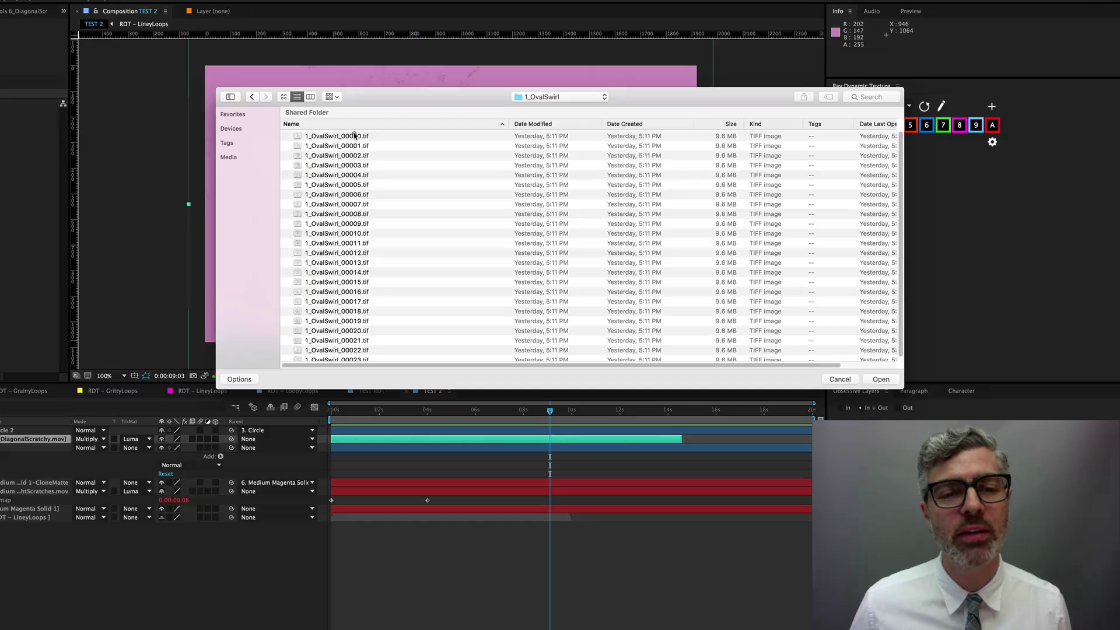
pyautogui.click(354, 136)
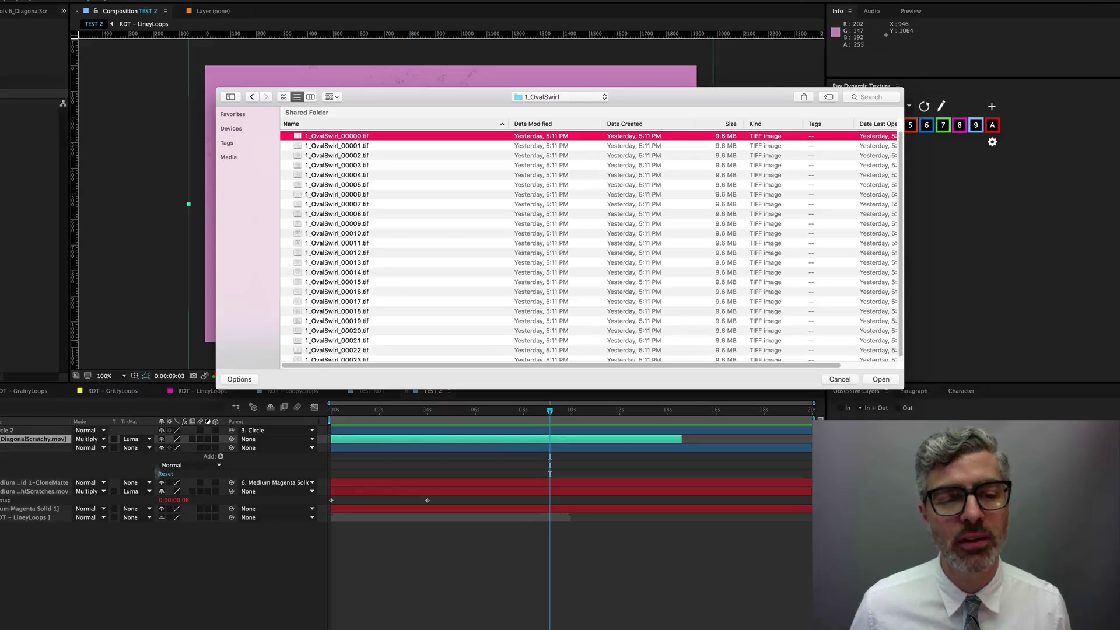
pyautogui.click(240, 380)
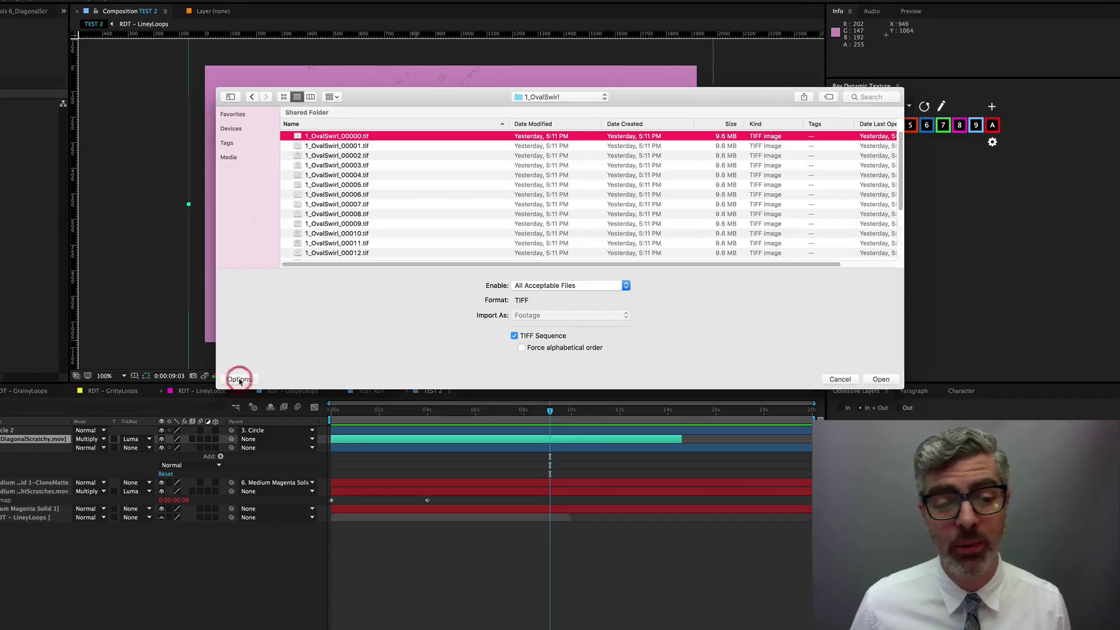
pyautogui.click(515, 337)
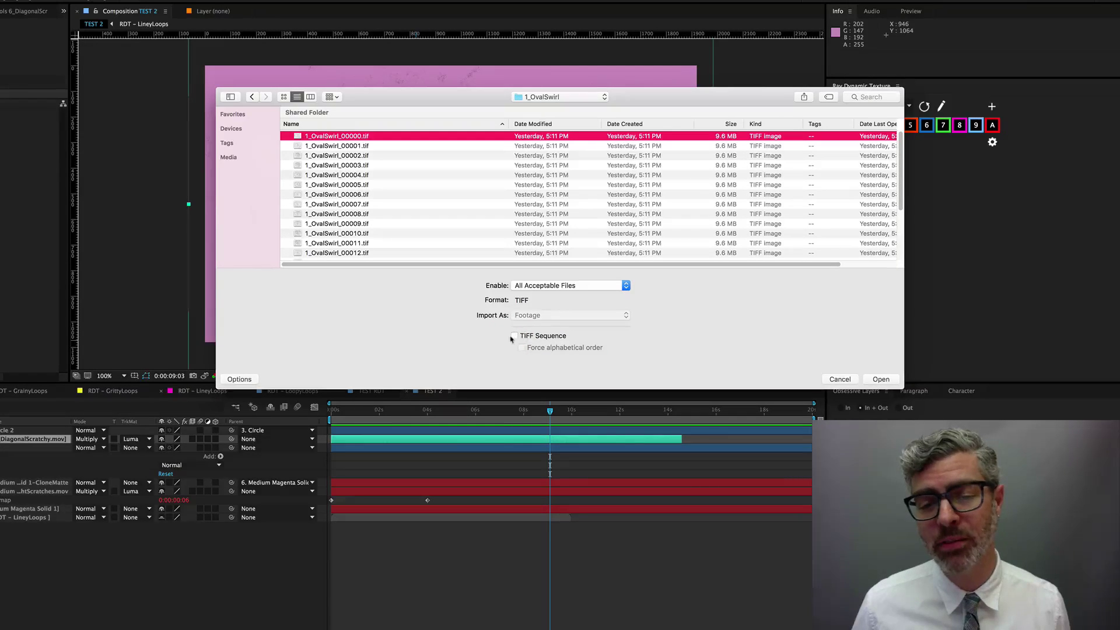
pyautogui.click(514, 336)
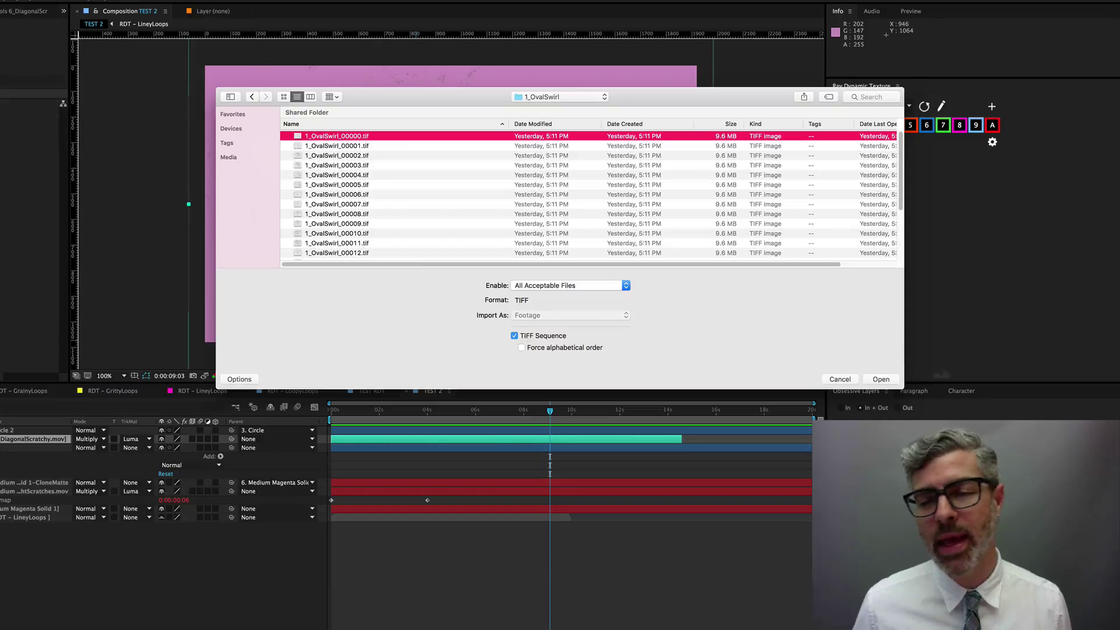
pyautogui.click(877, 379)
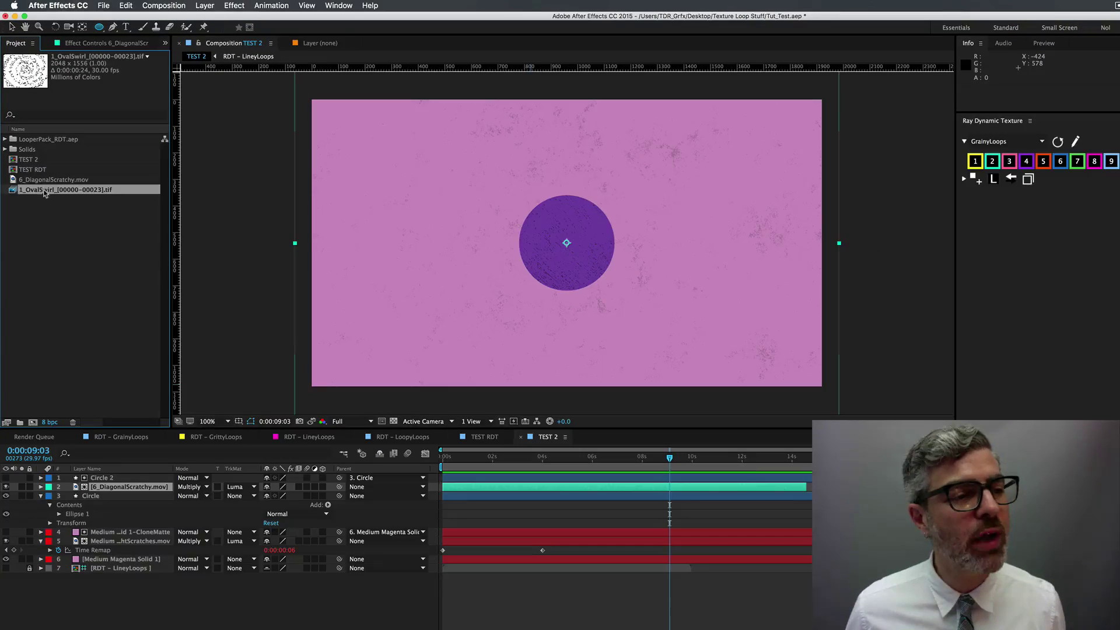
# Replace the scratchy texture layer's source with 1_OvalSwirl, scale it to 37%, and preview.
pyautogui.moveTo(45, 193); pyautogui.dragTo(110, 489)
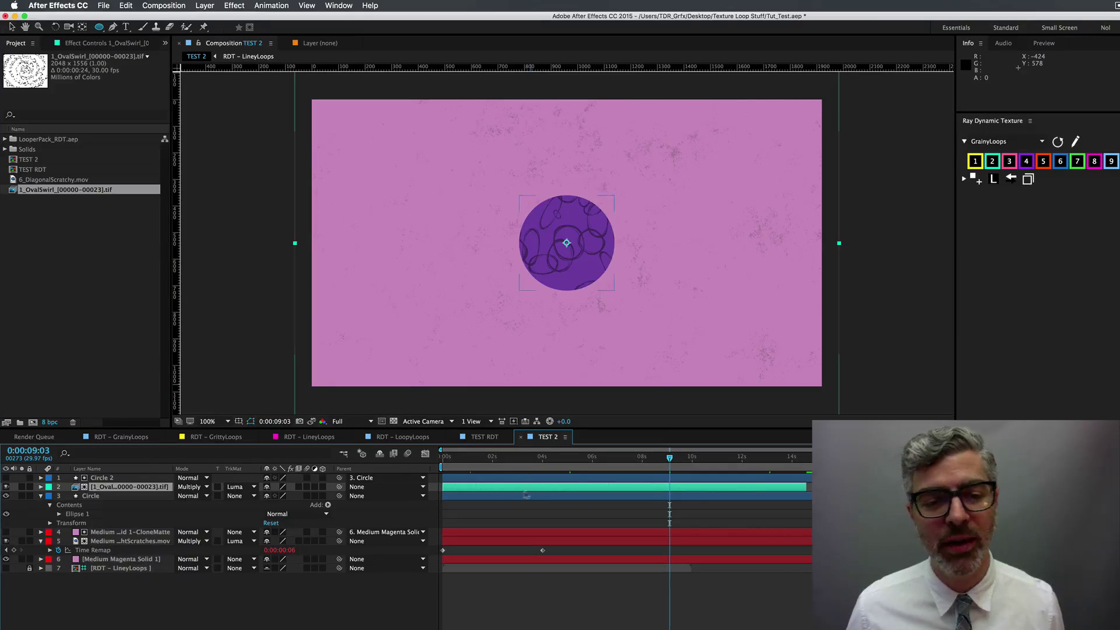
pyautogui.click(138, 488)
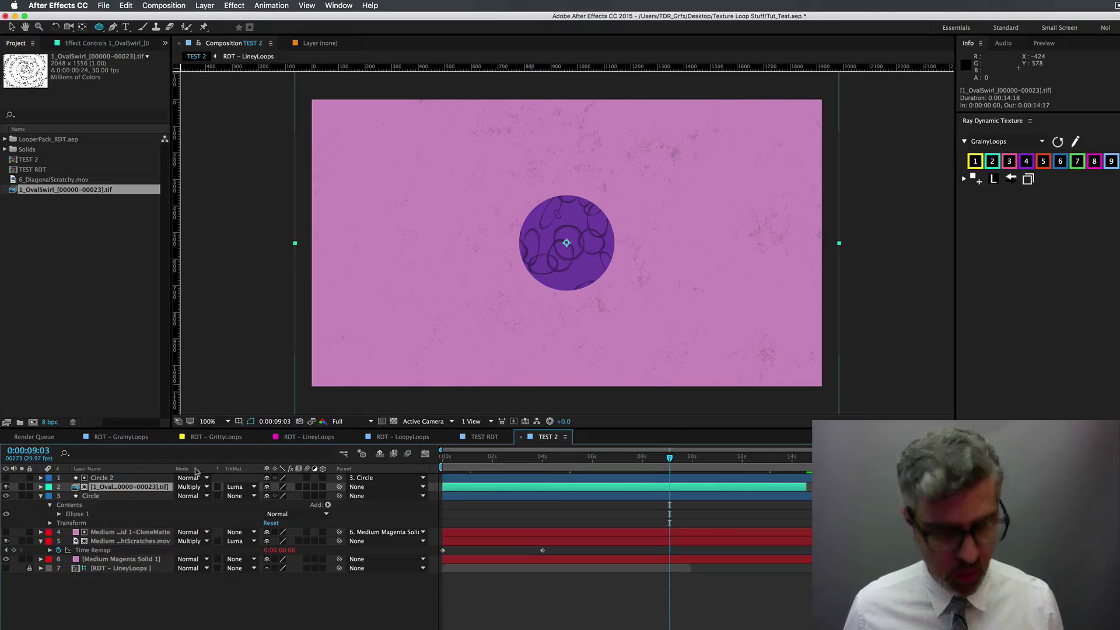
pyautogui.press('s')
pyautogui.scroll(-2, 411, 328)
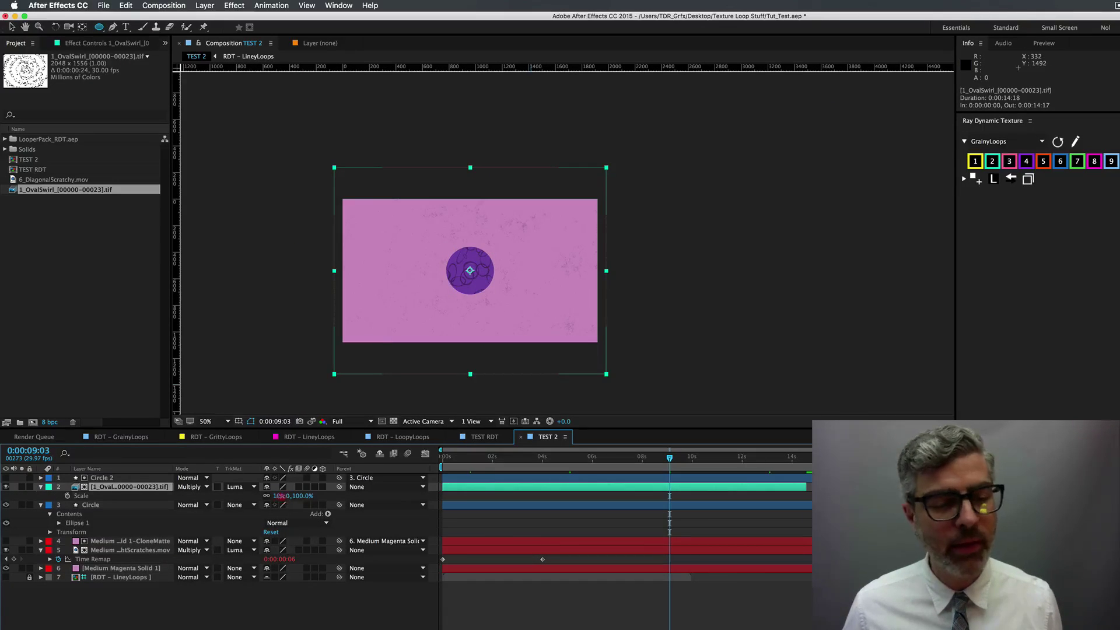
pyautogui.moveTo(280, 496); pyautogui.dragTo(253, 497)
pyautogui.press('space')
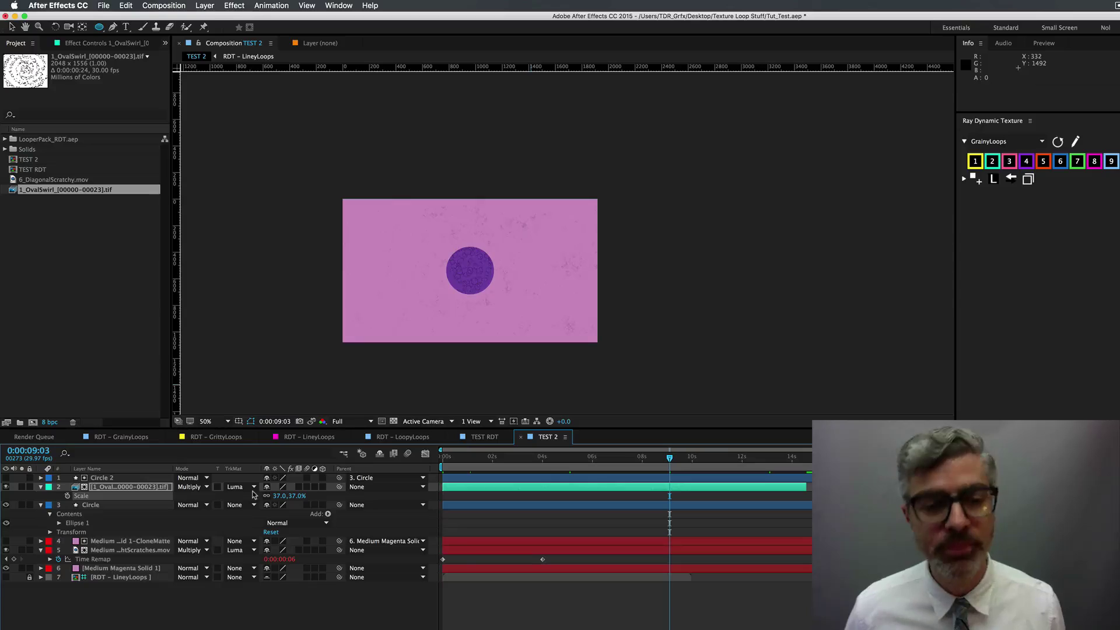
pyautogui.scroll(2, 489, 285)
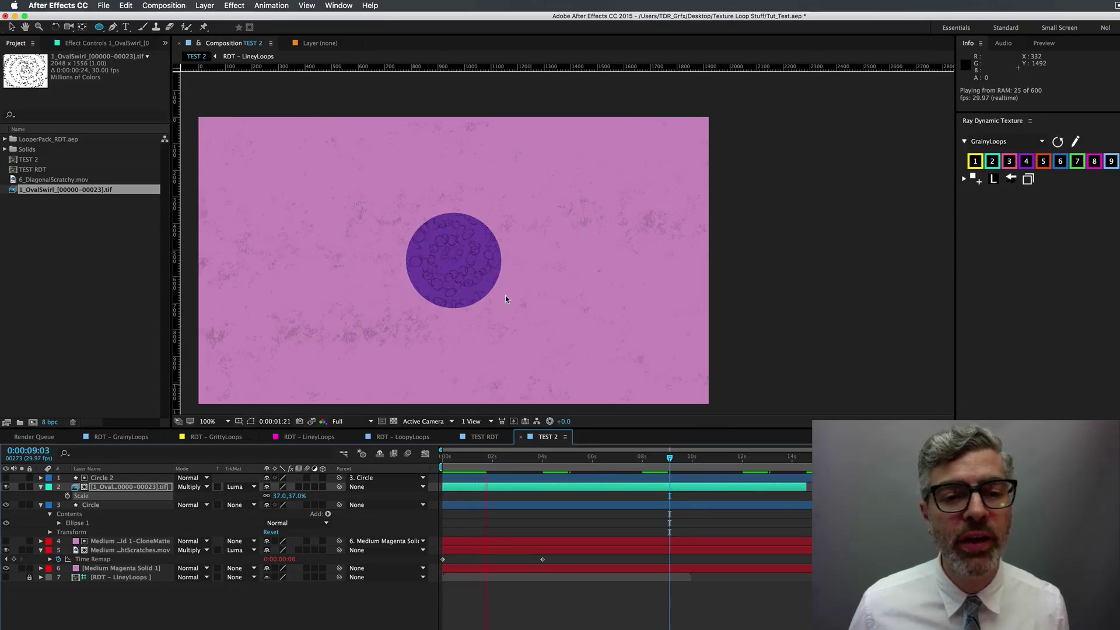